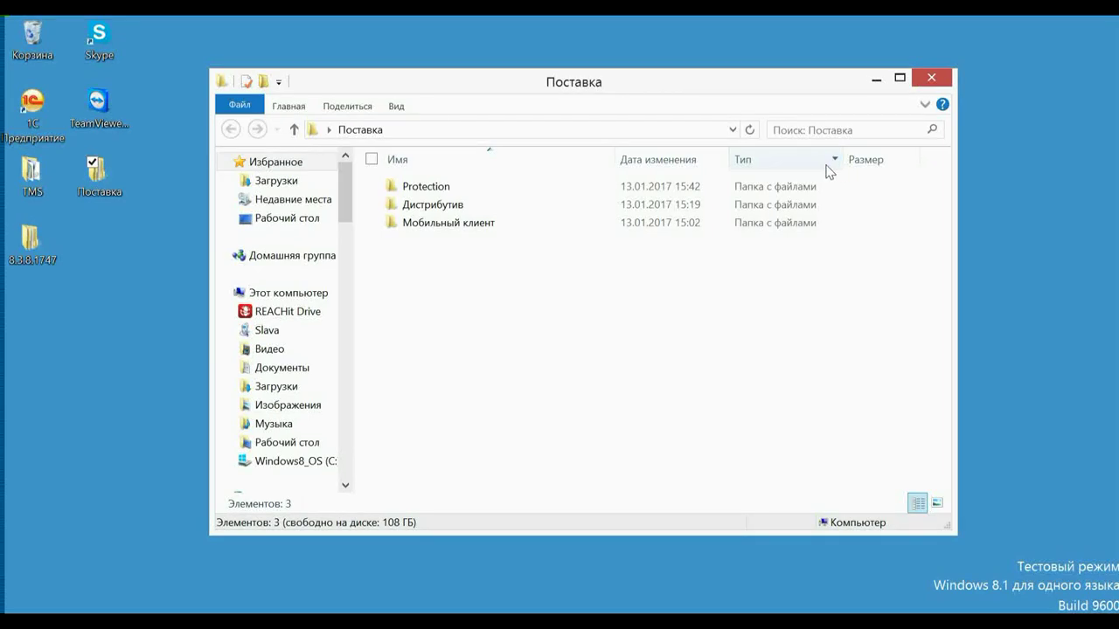
# Step: Open the Дистрибутив folder containing 1cv8.efd, ReadMe, the setup files and VerInfo
pyautogui.doubleClick(482, 204)
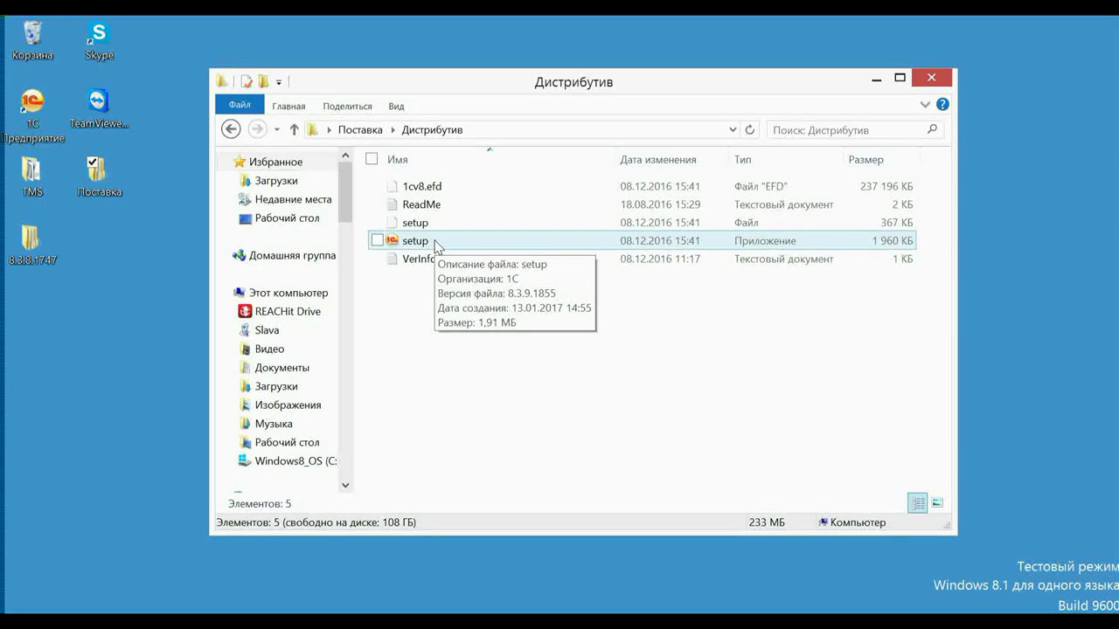
# Step: Run setup.exe and install the AXELOT TMS configuration into the default template directory
pyautogui.doubleClick(435, 242)
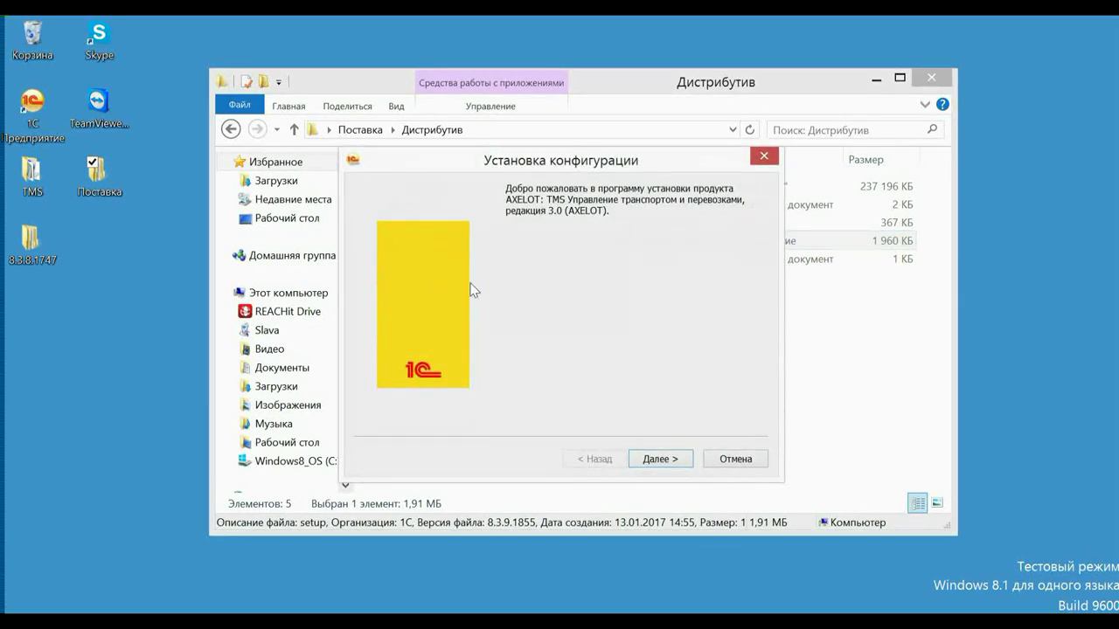
pyautogui.click(653, 460)
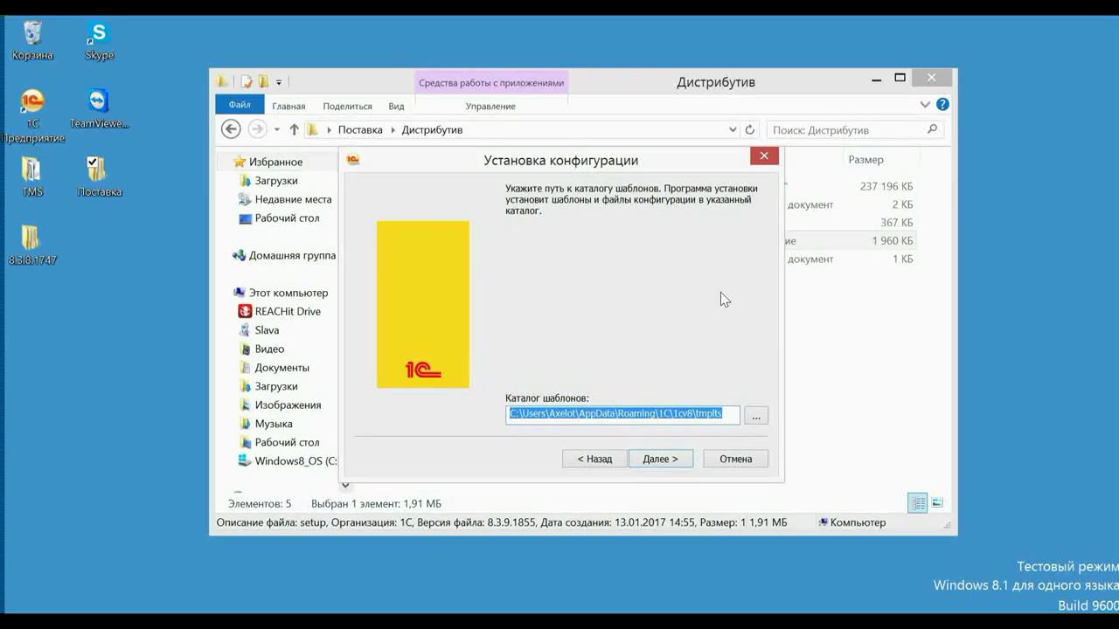
pyautogui.click(664, 465)
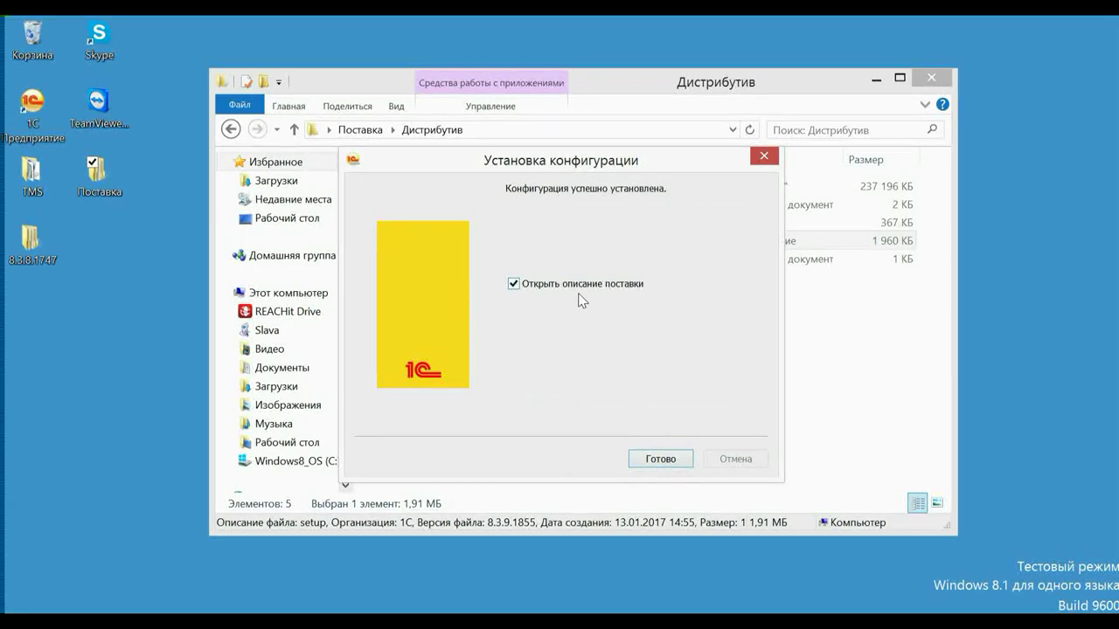
# Step: Finish the configuration install and read through the ReadMe delivery notes
pyautogui.click(660, 461)
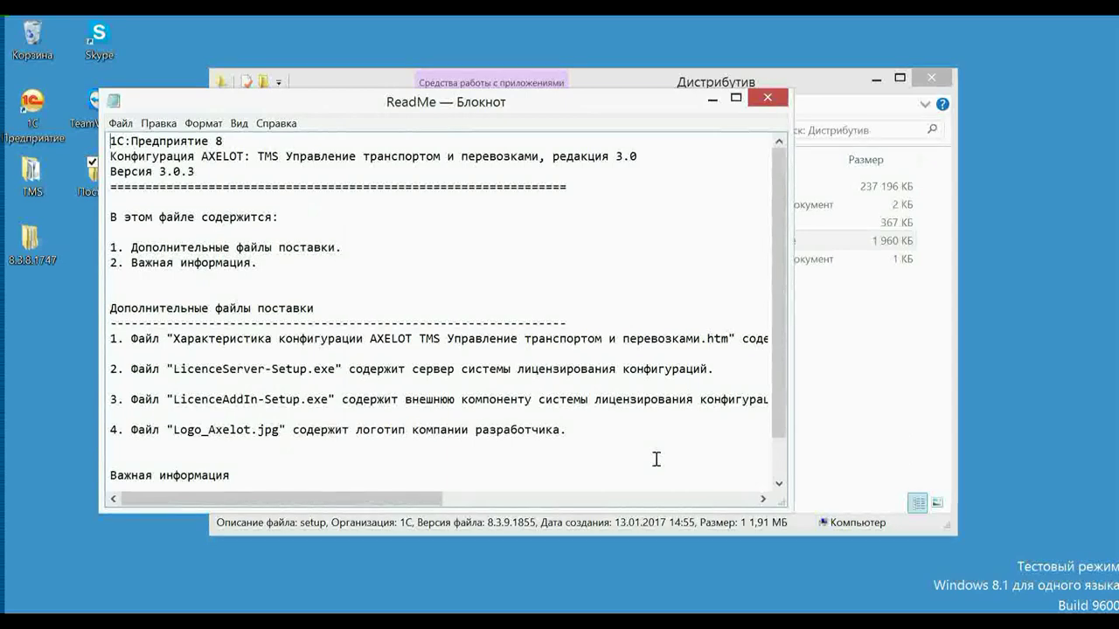
pyautogui.scroll(-1, 679, 414)
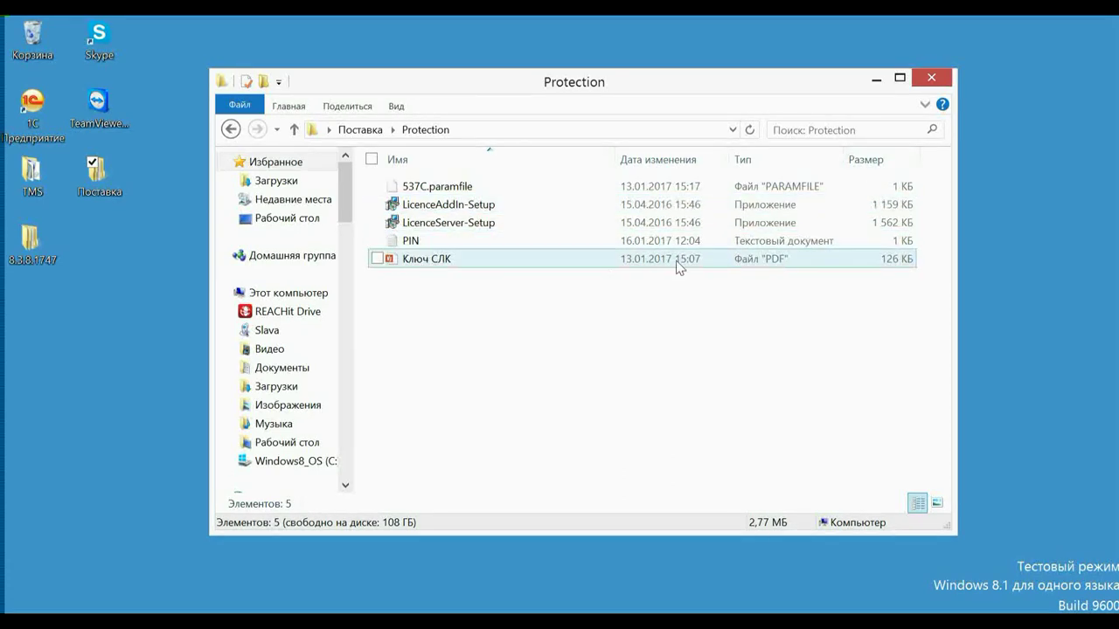
# Step: Open Ключ СЛК.pdf and review the 537C key details, activation code and activation steps
pyautogui.doubleClick(519, 262)
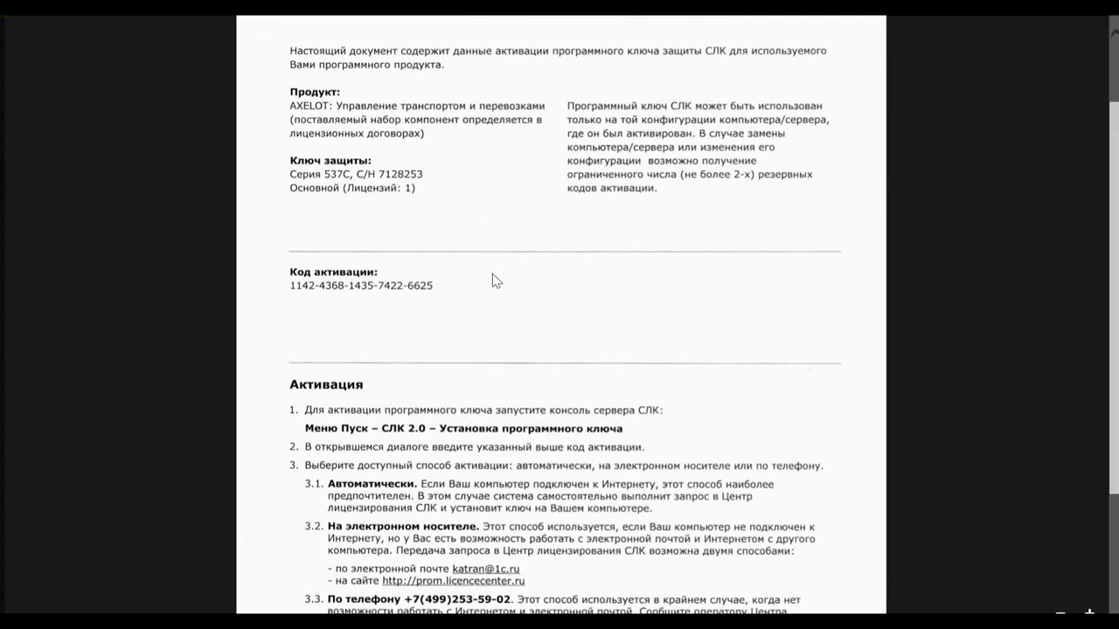
pyautogui.scroll(2, 448, 309)
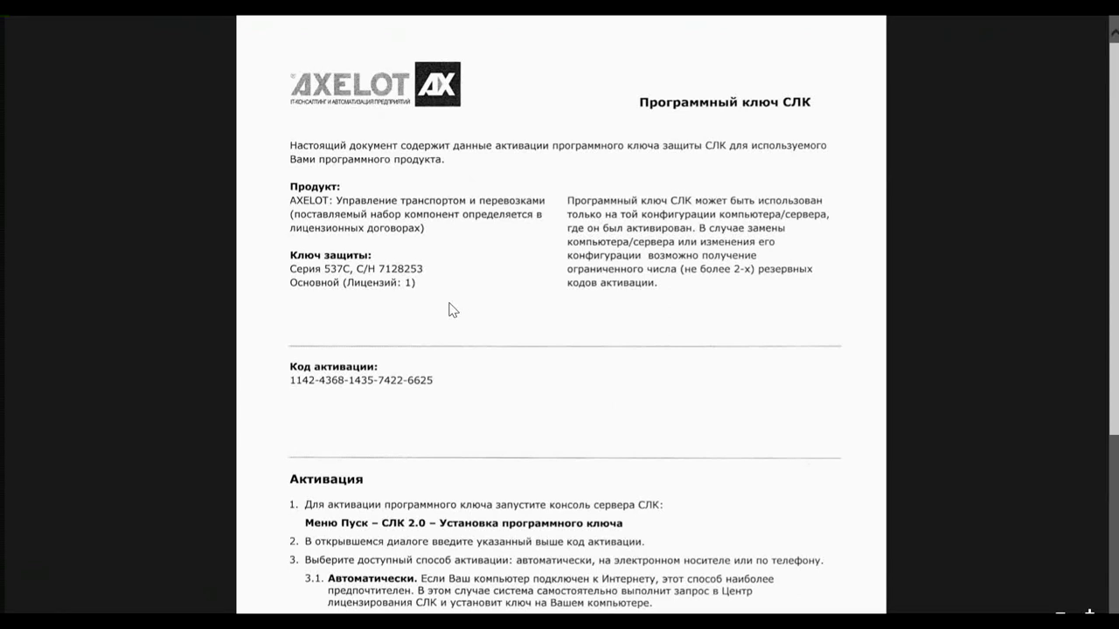
pyautogui.scroll(-2, 453, 310)
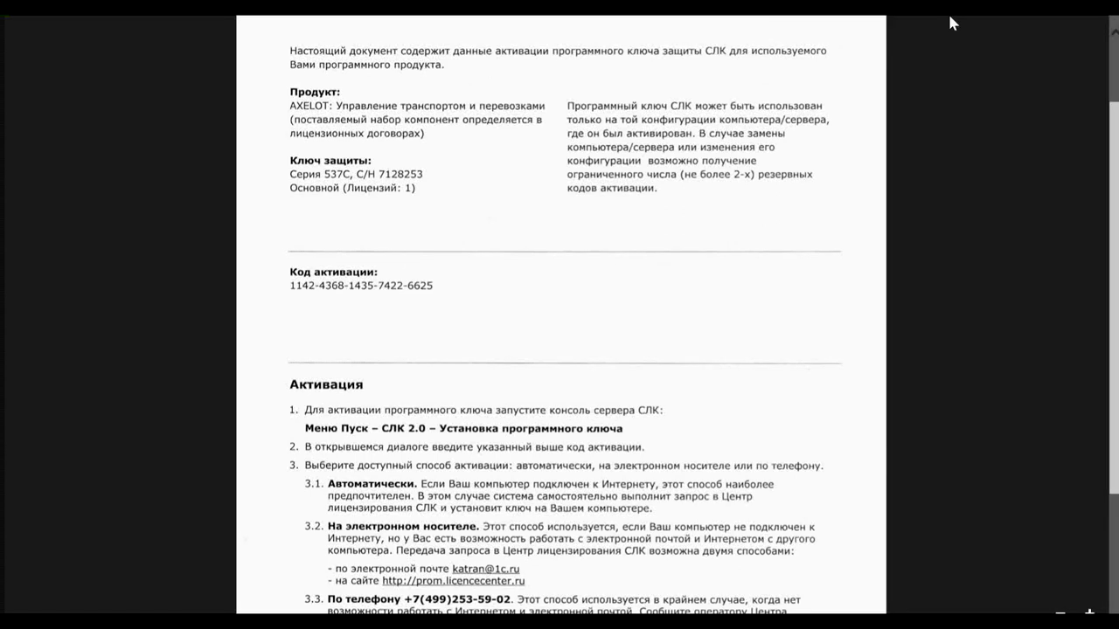
pyautogui.moveTo(1048, 11)
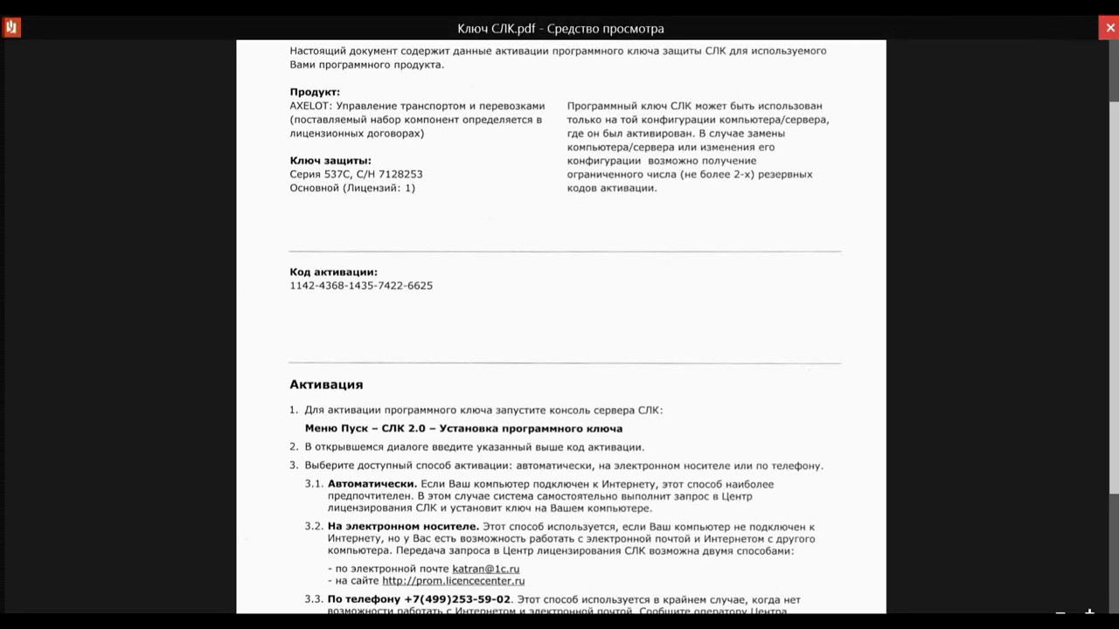
# Step: Close the PDF and install СЛК server 2.1.6.430 as a service, launching its console
pyautogui.click(1111, 31)
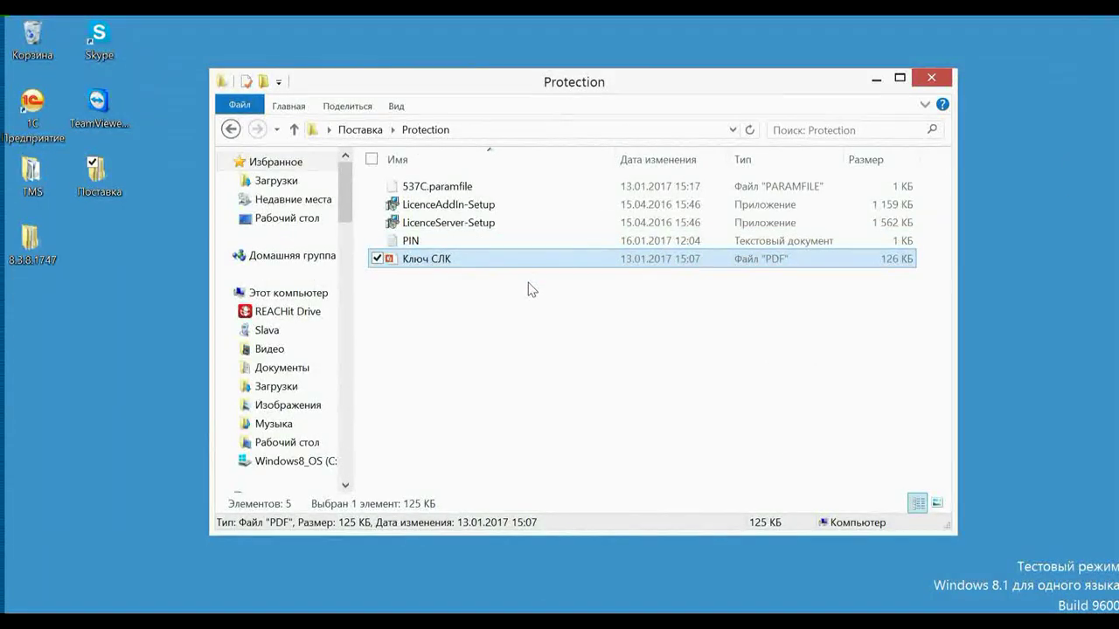
pyautogui.click(499, 222)
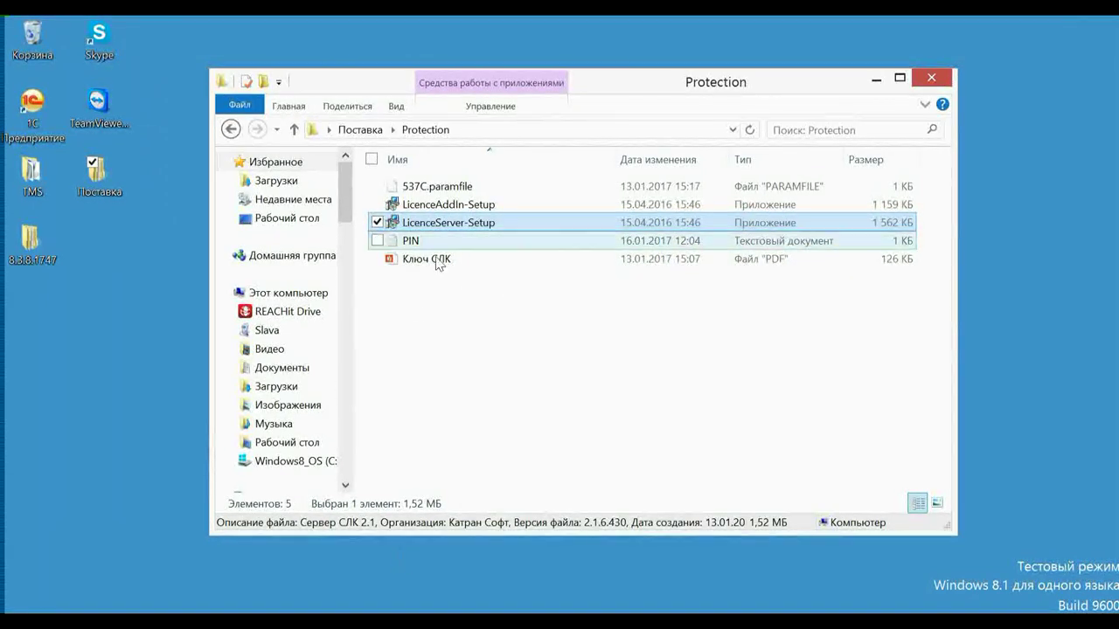
pyautogui.doubleClick(487, 224)
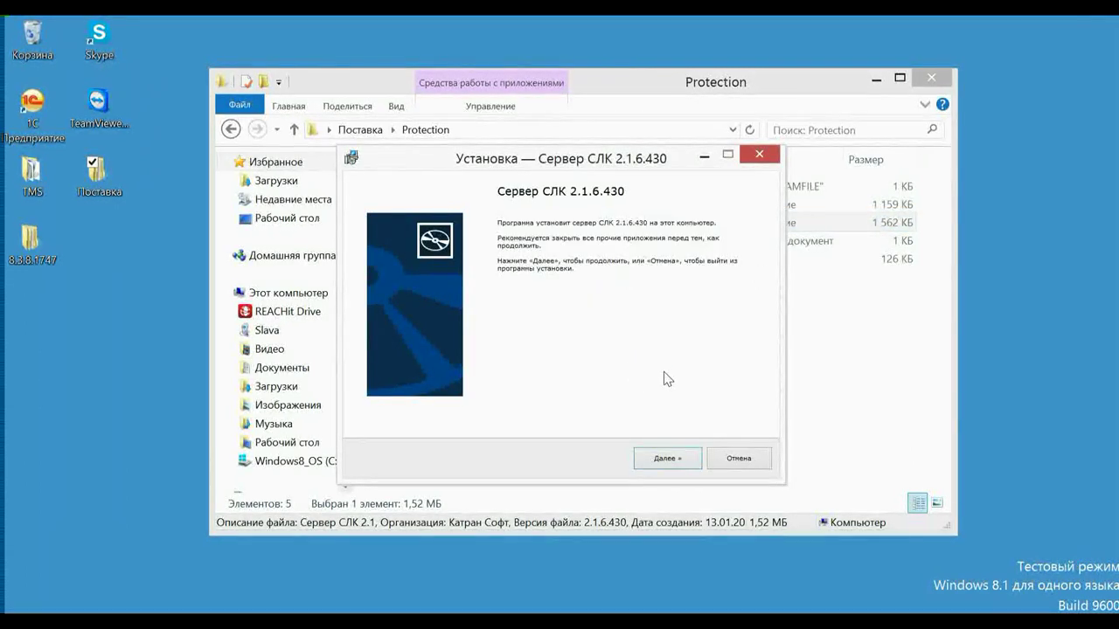
pyautogui.click(669, 460)
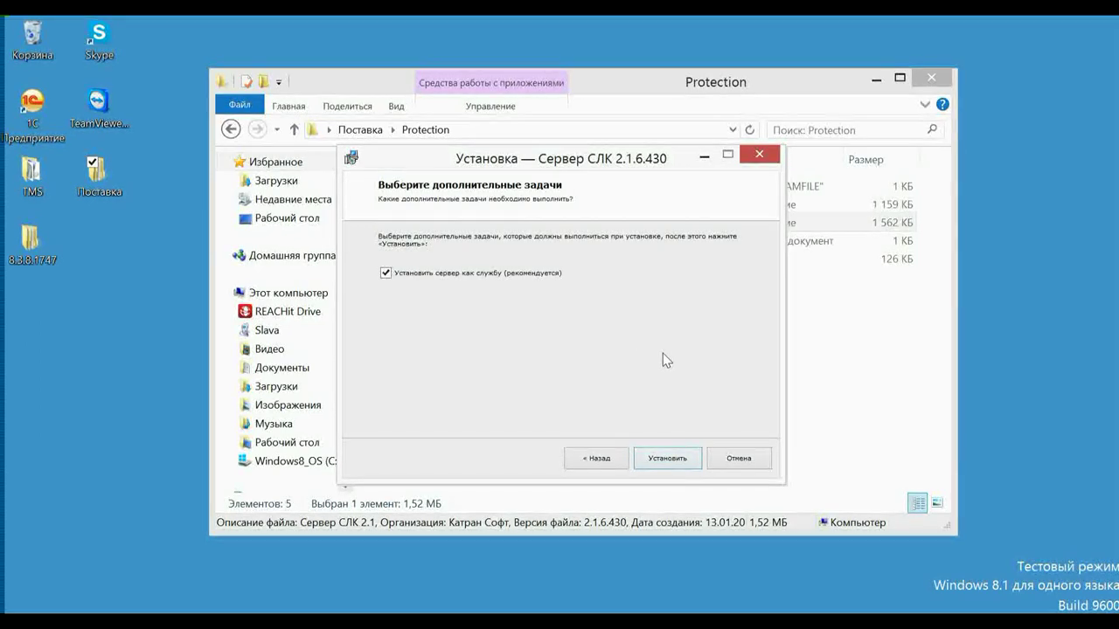
pyautogui.click(668, 460)
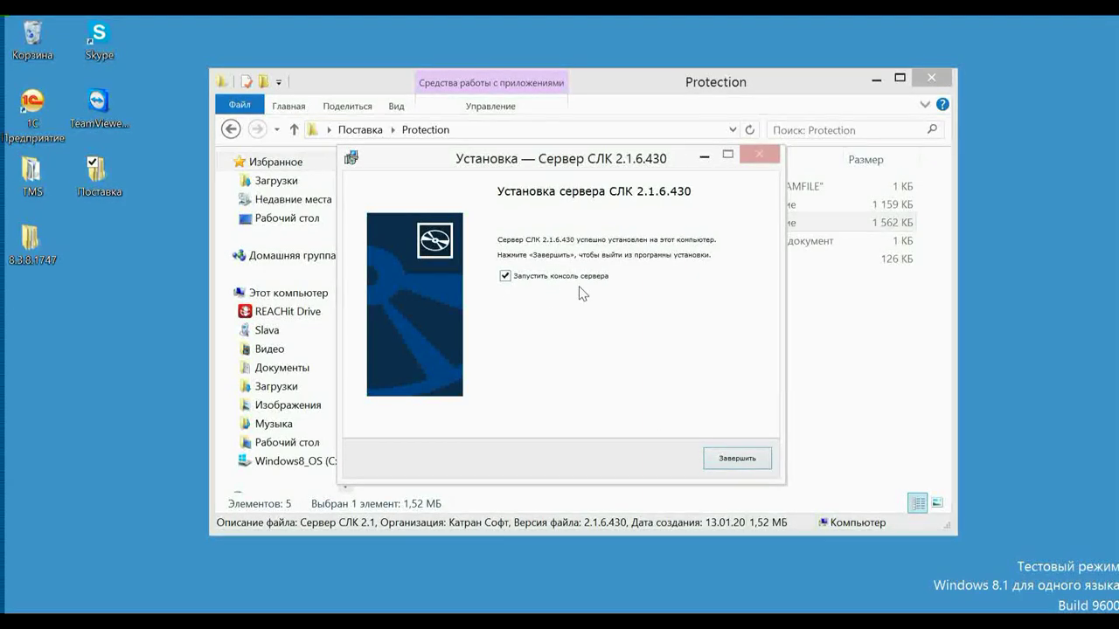
pyautogui.click(740, 457)
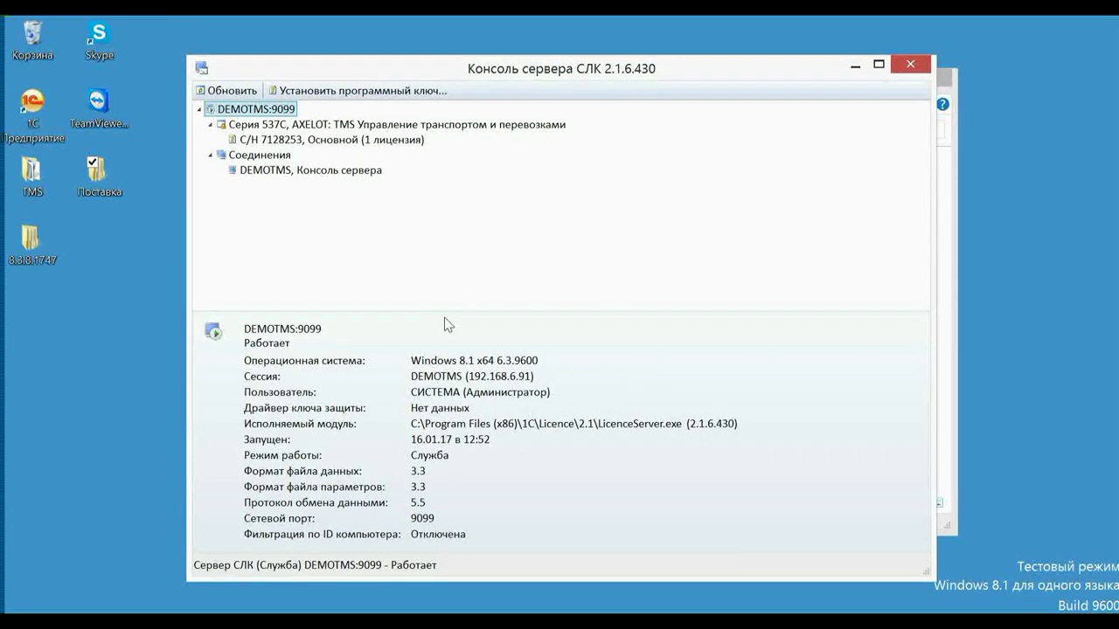
# Step: Start the 'Установить программный ключ...' wizard from the СЛК console toolbar
pyautogui.click(402, 90)
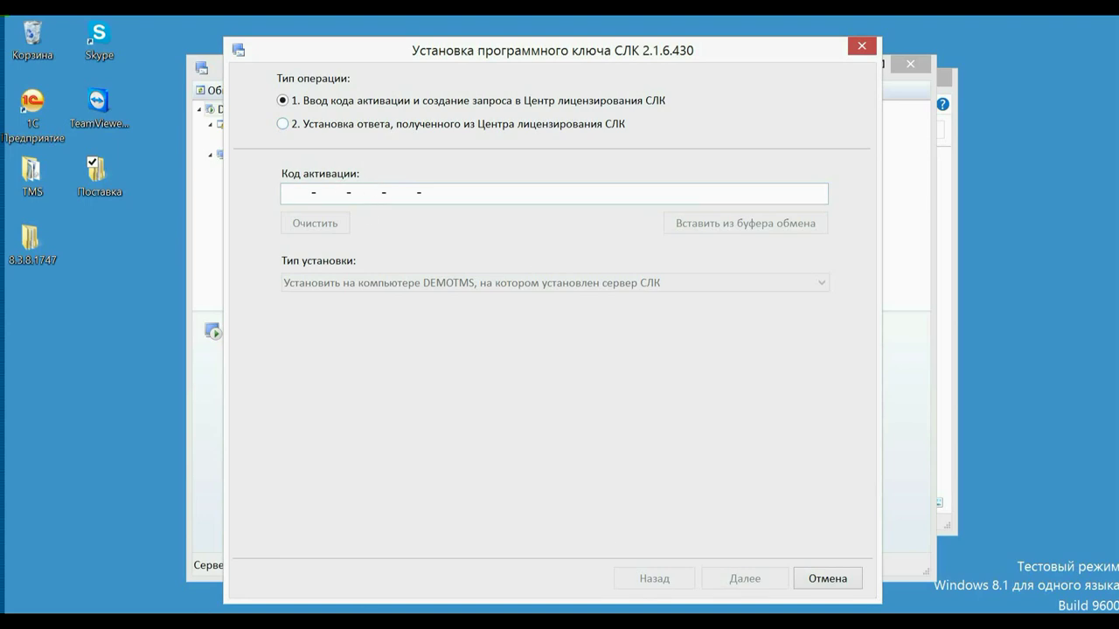
# Step: Copy the СЛК activation code from the PIN text file in the Protection folder
pyautogui.click(205, 621)
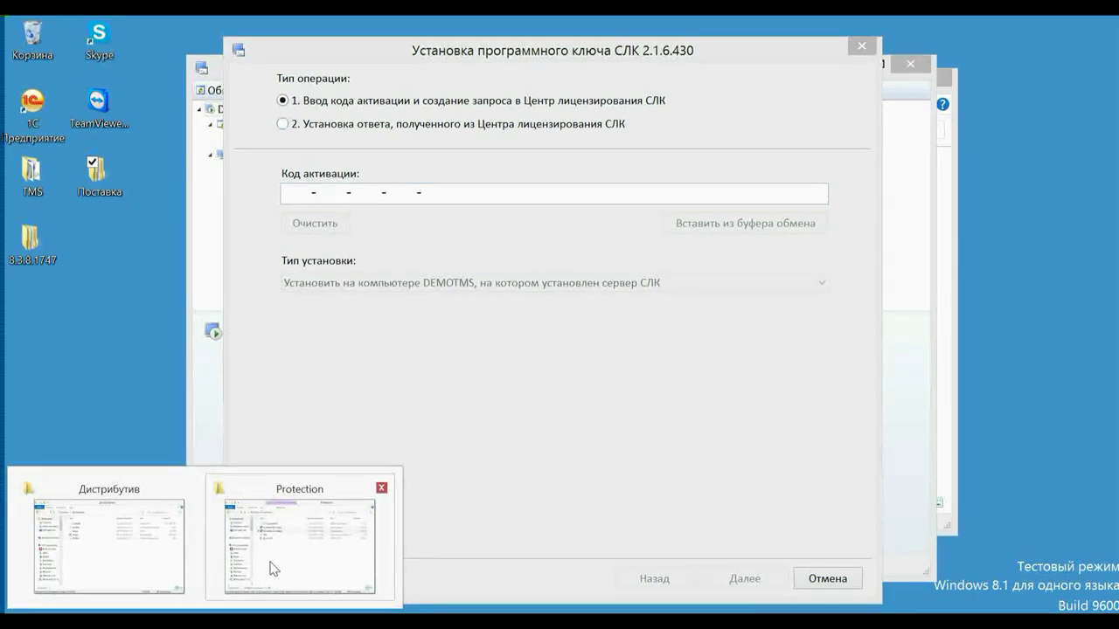
pyautogui.click(273, 569)
pyautogui.doubleClick(437, 242)
pyautogui.moveTo(450, 173); pyautogui.dragTo(279, 172)
pyautogui.rightClick(288, 173)
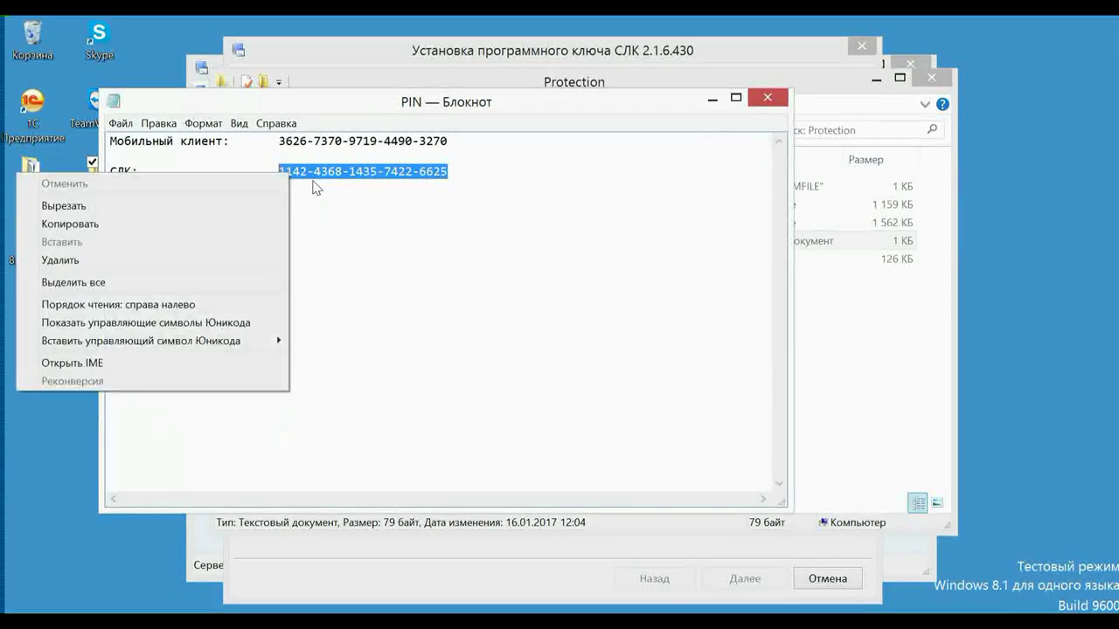
pyautogui.click(121, 225)
# Step: Paste the activation code into the key dialog to install the 537C key, then minimise the console
pyautogui.click(714, 101)
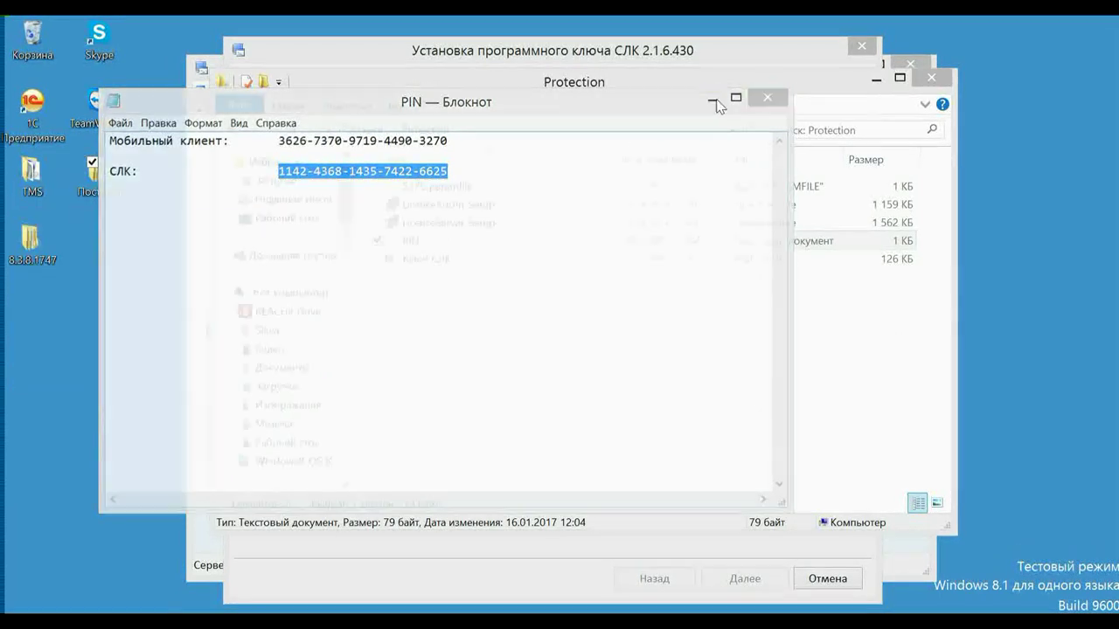
pyautogui.click(875, 79)
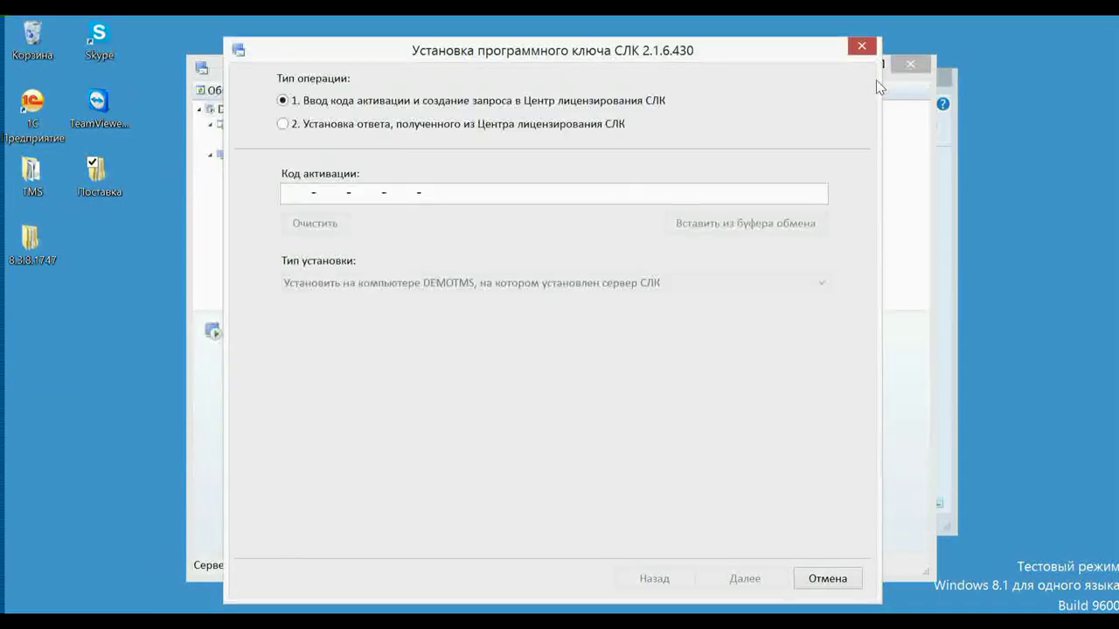
pyautogui.rightClick(288, 192)
pyautogui.click(129, 264)
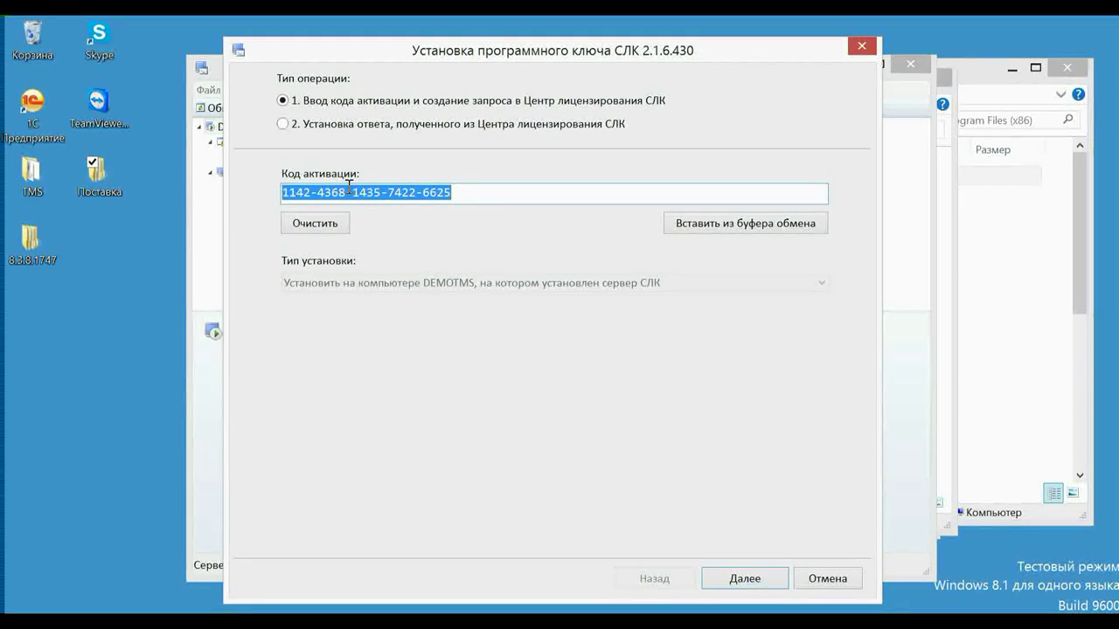
pyautogui.press('Return')
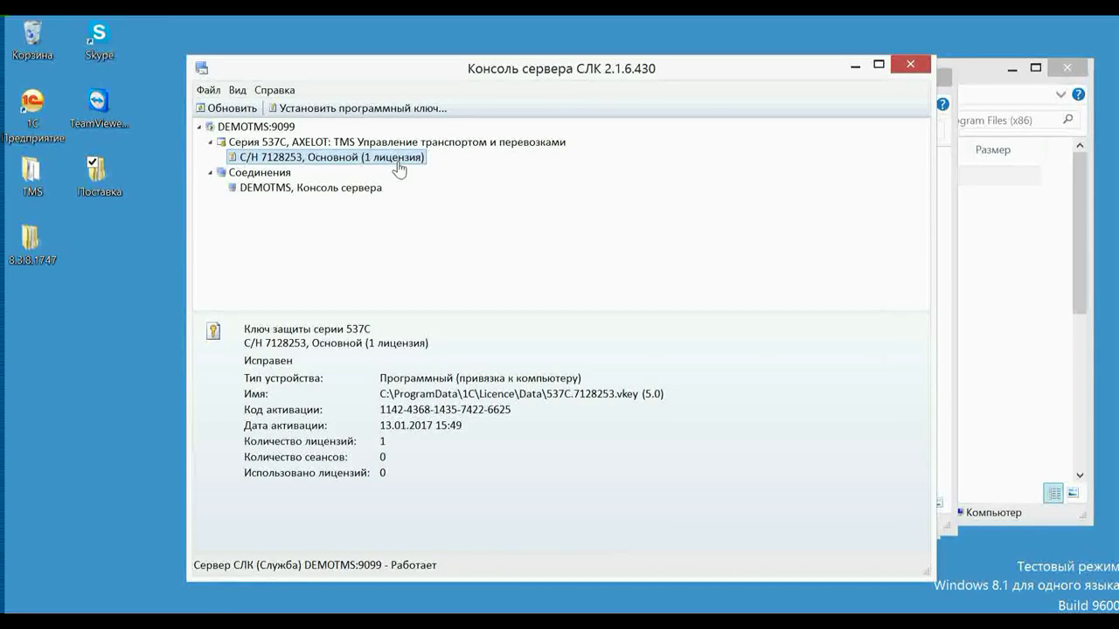
pyautogui.click(855, 67)
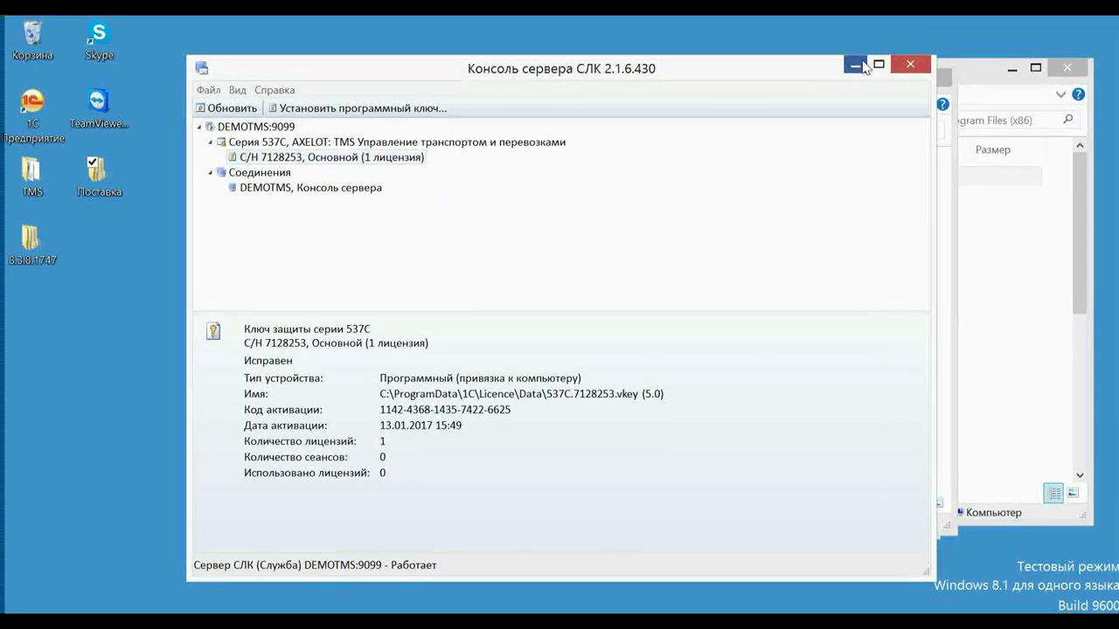
# Step: Copy 537C.paramfile from the Protection folder
pyautogui.moveTo(164, 568)
pyautogui.click(299, 559)
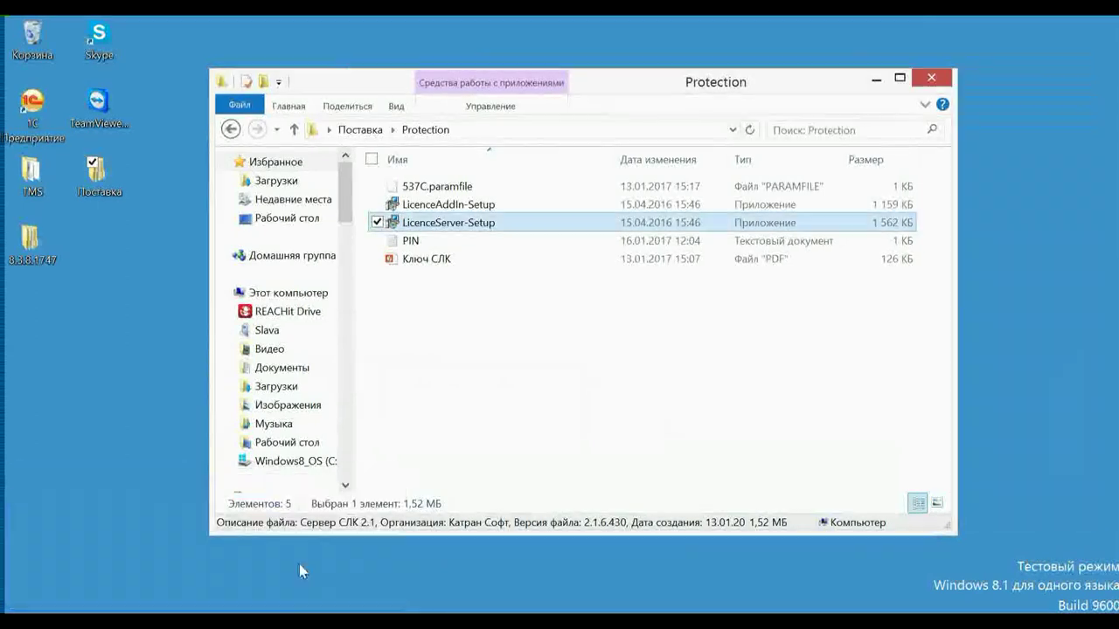
pyautogui.moveTo(500, 193)
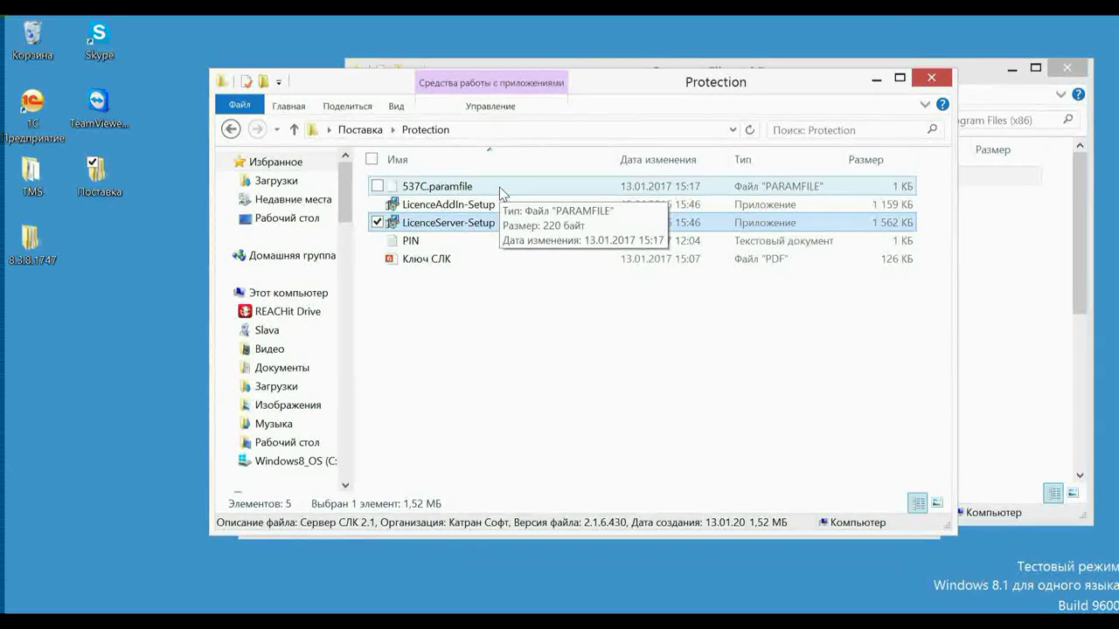
pyautogui.rightClick(458, 192)
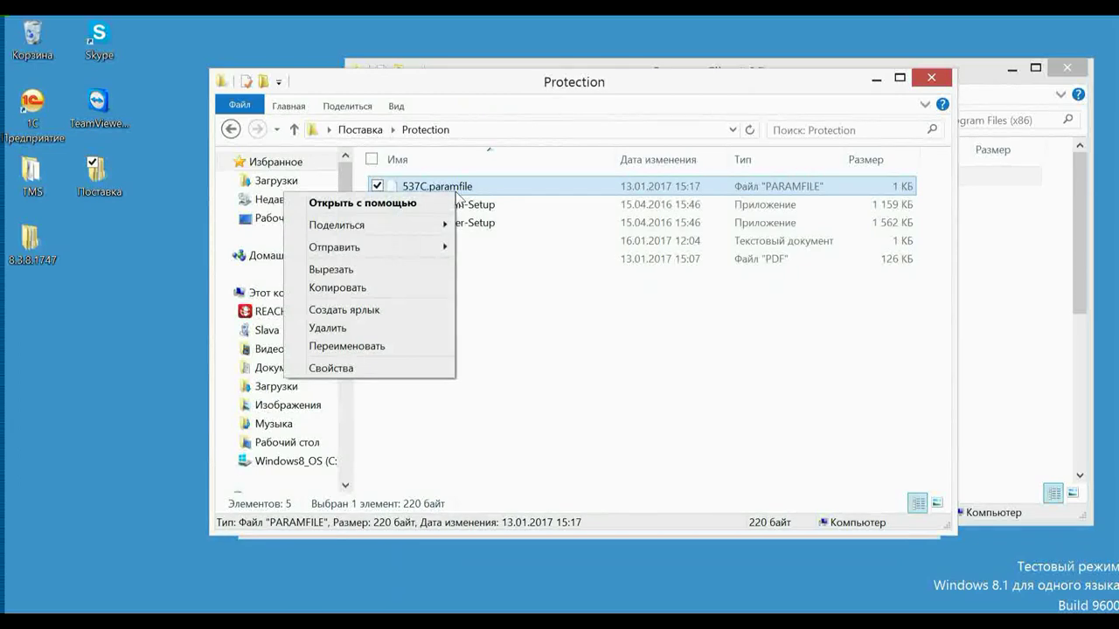
pyautogui.click(346, 312)
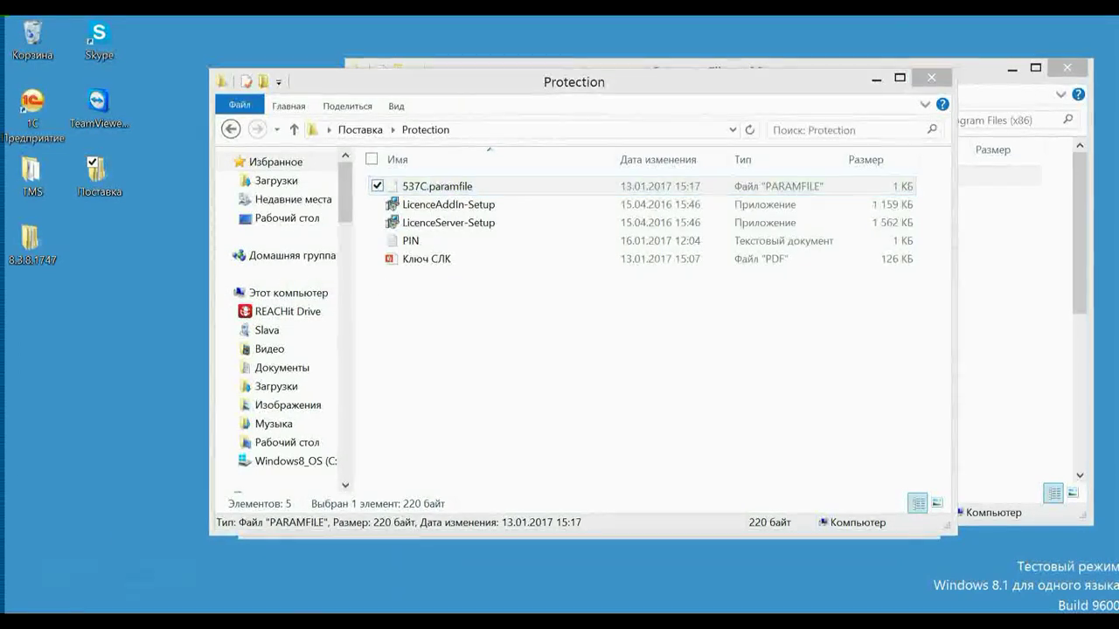
# Step: Paste 537C.paramfile into Program Files (x86)\1C\Licence\2.1, granting administrator permission
pyautogui.moveTo(231, 551)
pyautogui.click(131, 547)
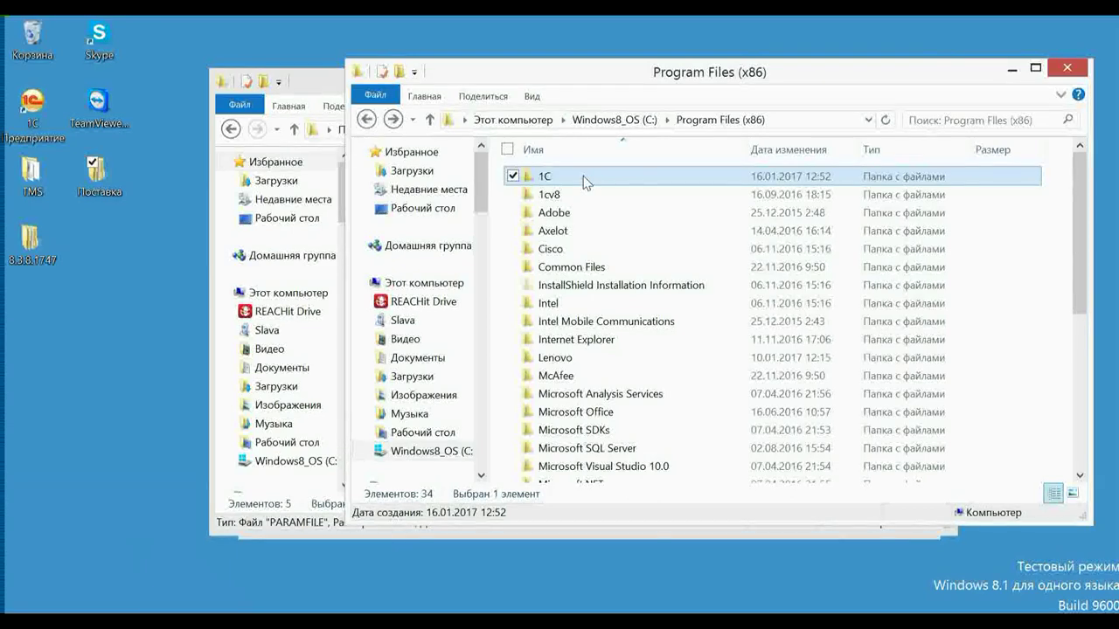
pyautogui.doubleClick(639, 180)
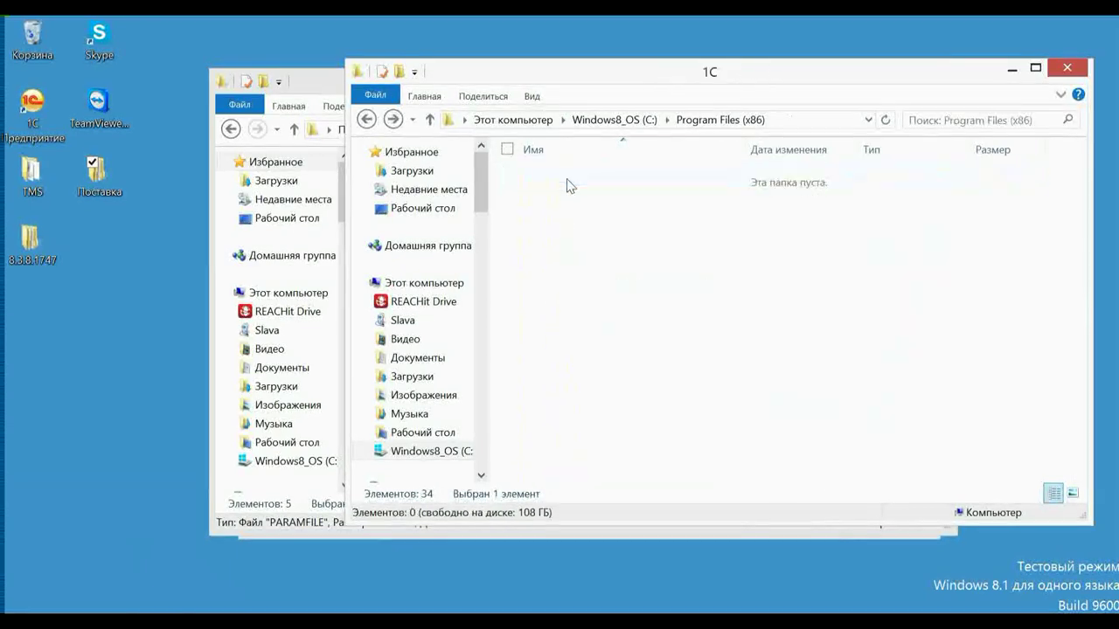
pyautogui.doubleClick(569, 177)
pyautogui.doubleClick(542, 179)
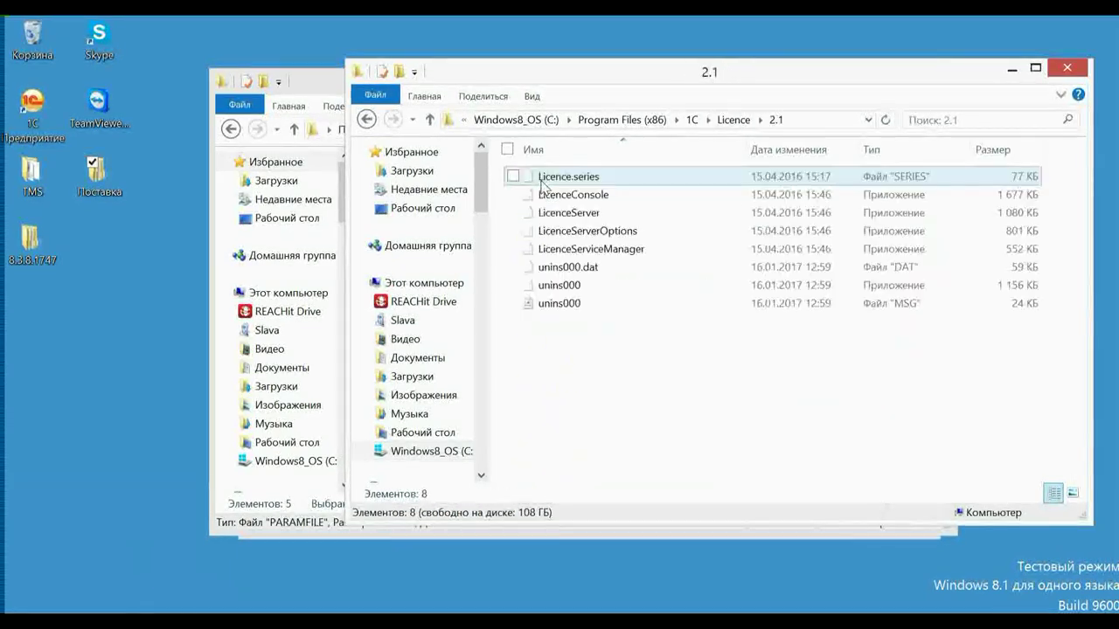
pyautogui.rightClick(600, 404)
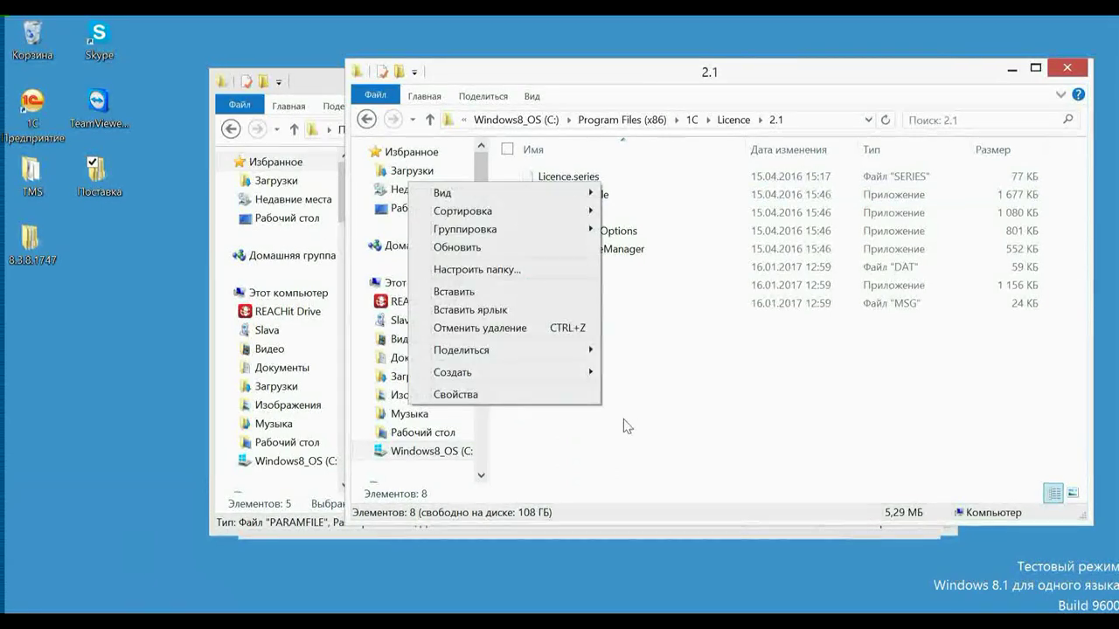
pyautogui.click(454, 291)
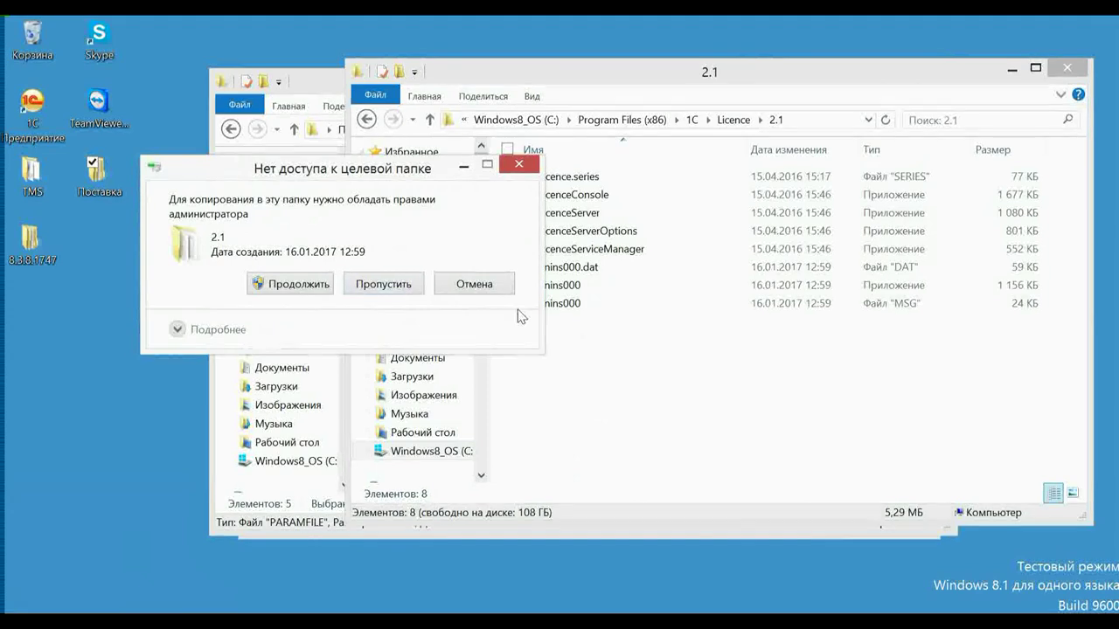
pyautogui.click(300, 285)
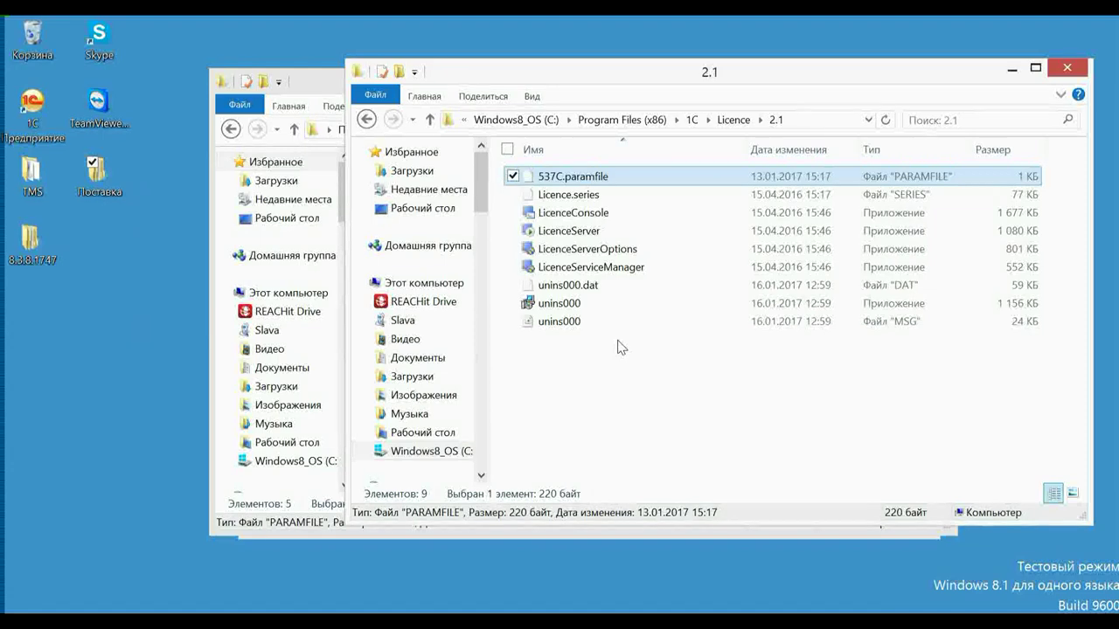
# Step: Confirm series 537C shows 537C.paramfile loaded in the СЛК console, then return to Explorer
pyautogui.hotkey('alt', 'Tab')
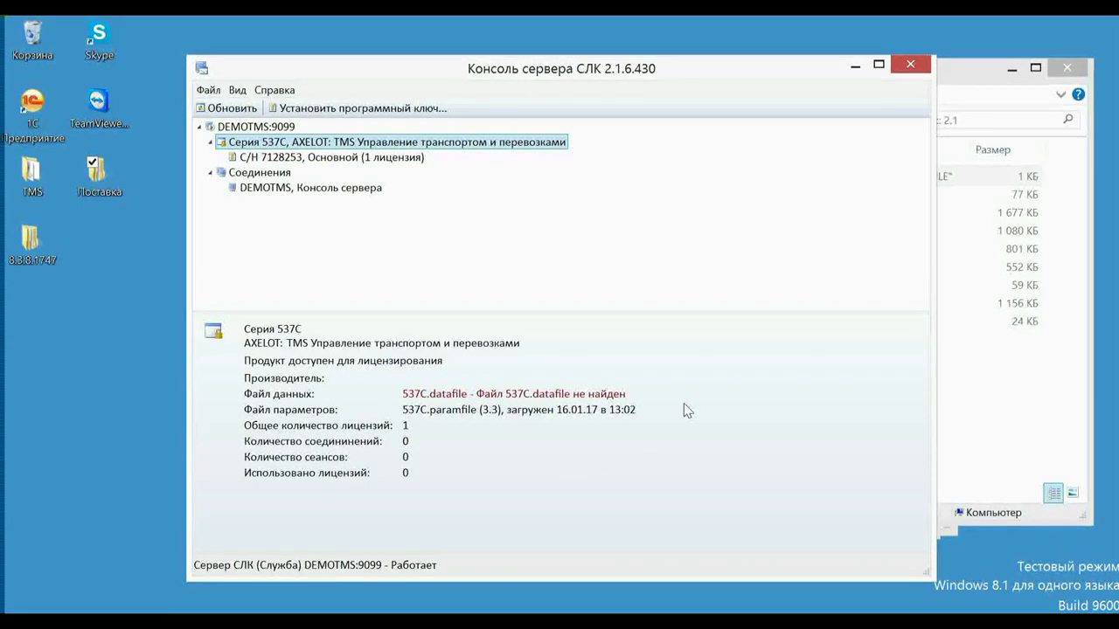
pyautogui.click(979, 70)
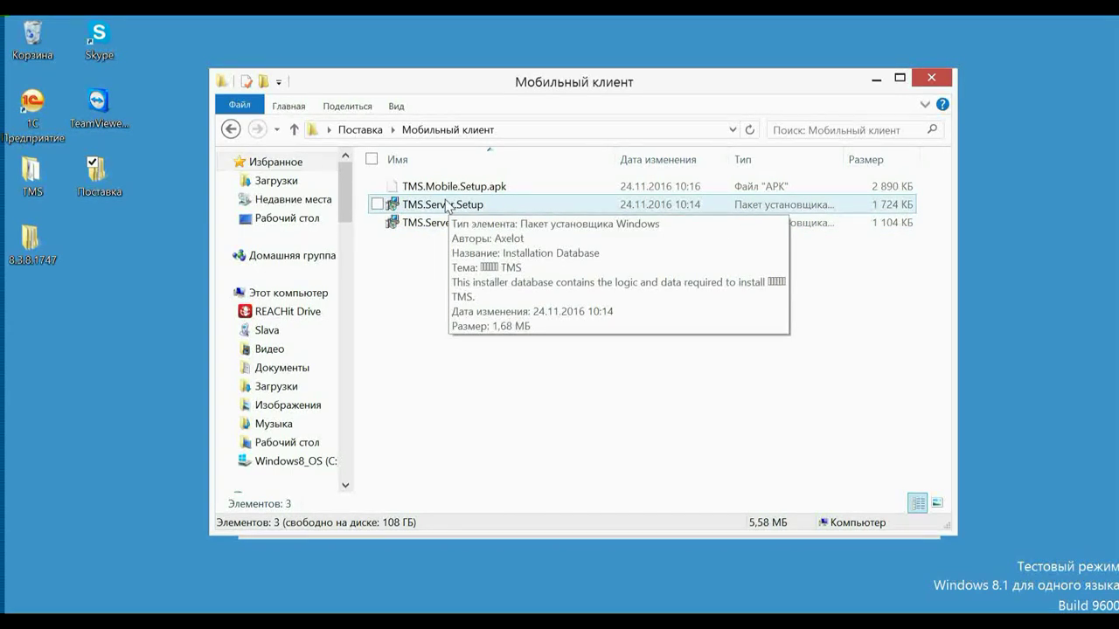
# Step: Install Сервер TMS from TMS.Server.Setup, then Менеджер TMS сервера from TMS.ServerManagementApp.Setup
pyautogui.doubleClick(446, 205)
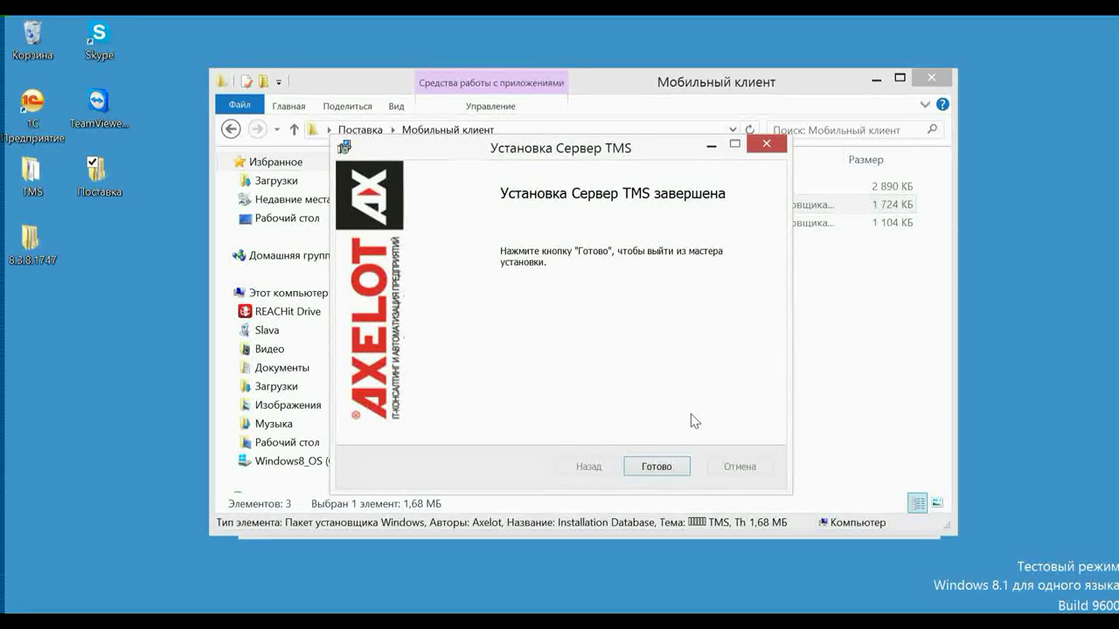
pyautogui.click(667, 475)
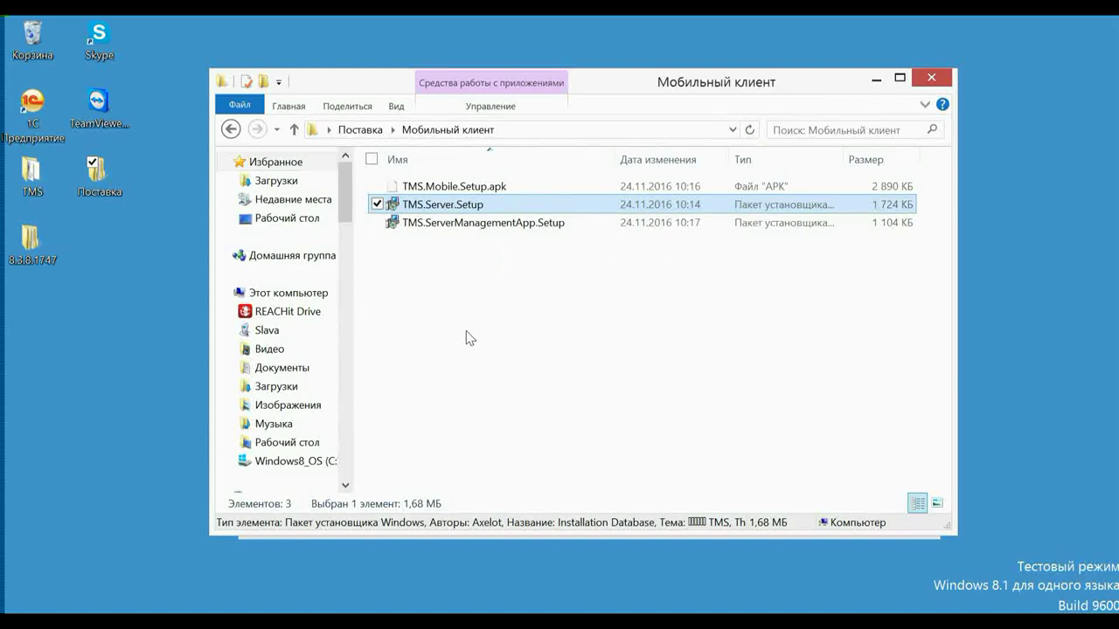
pyautogui.doubleClick(511, 223)
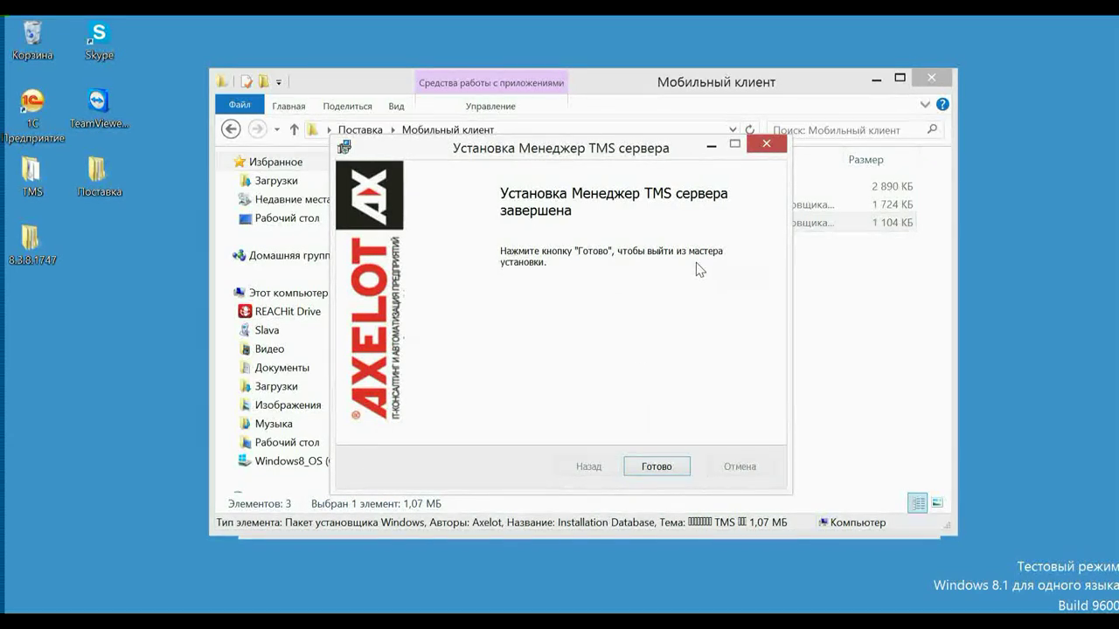
pyautogui.click(656, 467)
pyautogui.click(576, 416)
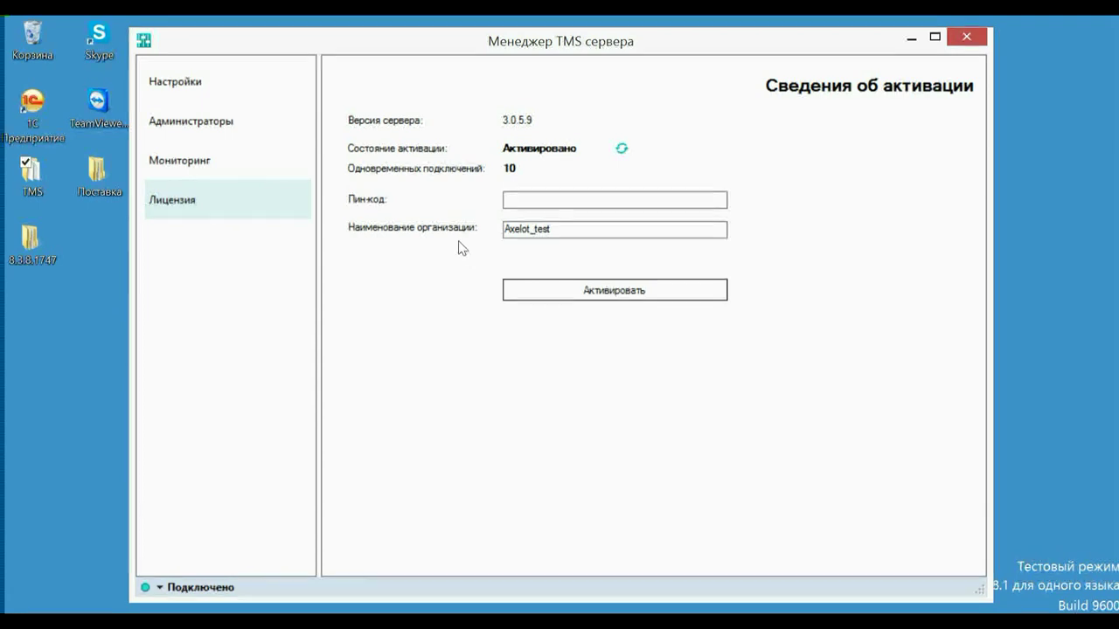
# Step: Paste the PIN code into the Пин-код field and activate the server license, acknowledging the success message
pyautogui.rightClick(562, 197)
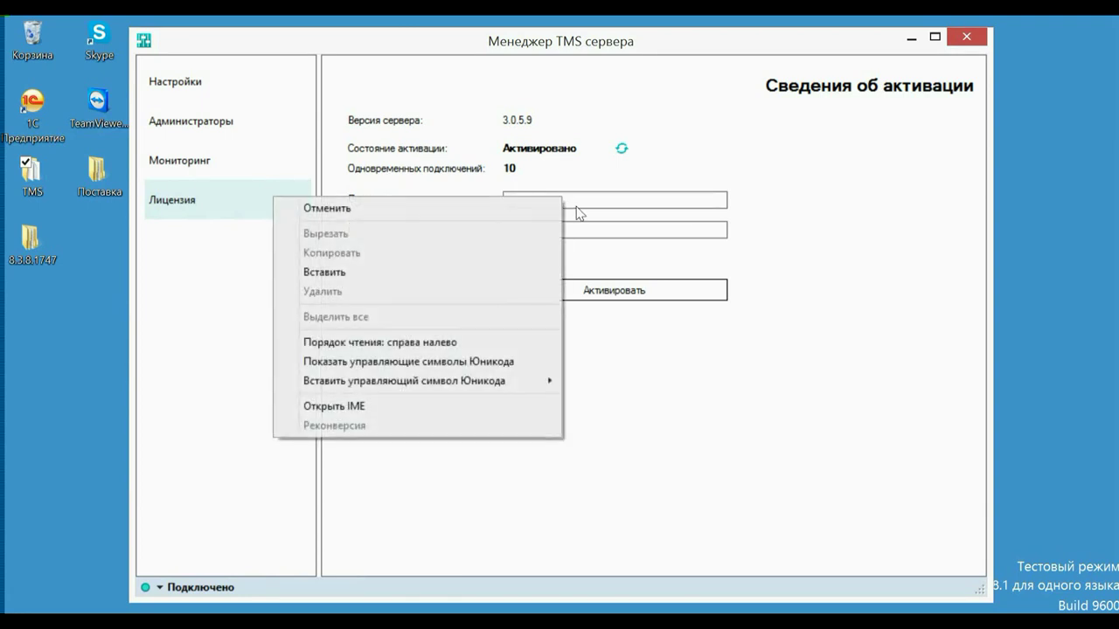
pyautogui.click(378, 274)
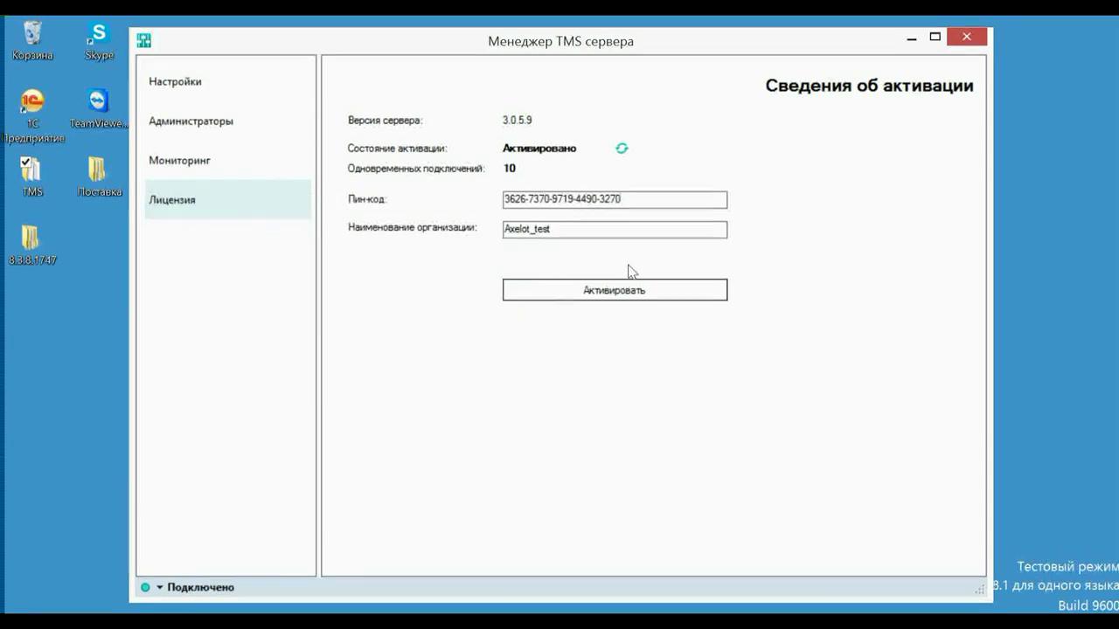
pyautogui.click(671, 293)
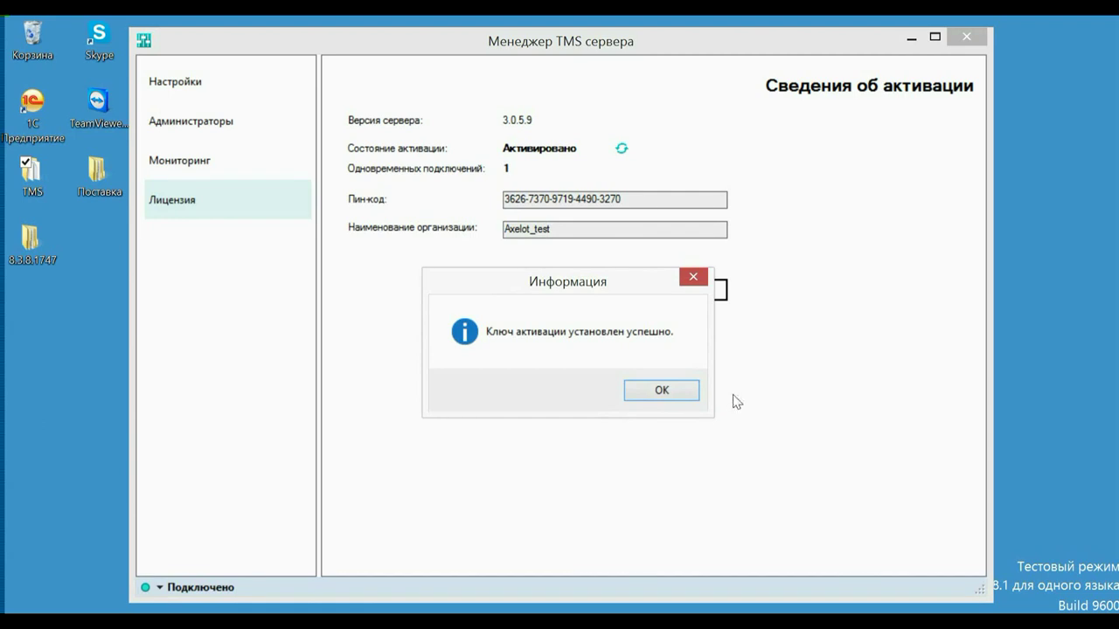
pyautogui.click(661, 393)
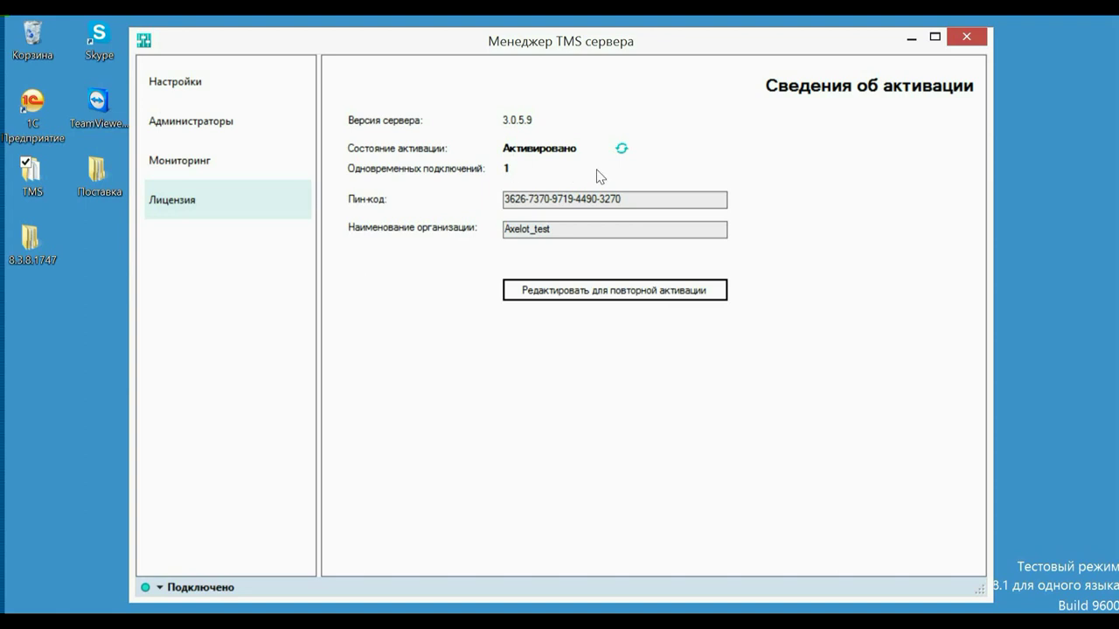
pyautogui.click(195, 123)
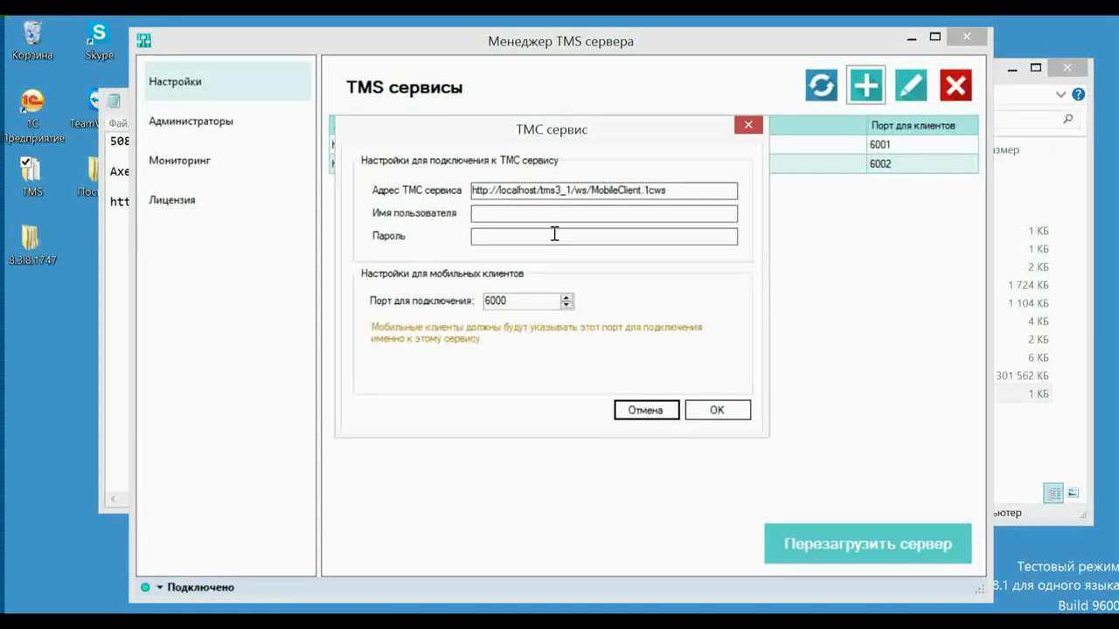
pyautogui.click(682, 191)
pyautogui.press('Tab')
pyautogui.write('web')
pyautogui.press('Tab')
pyautogui.write('web')
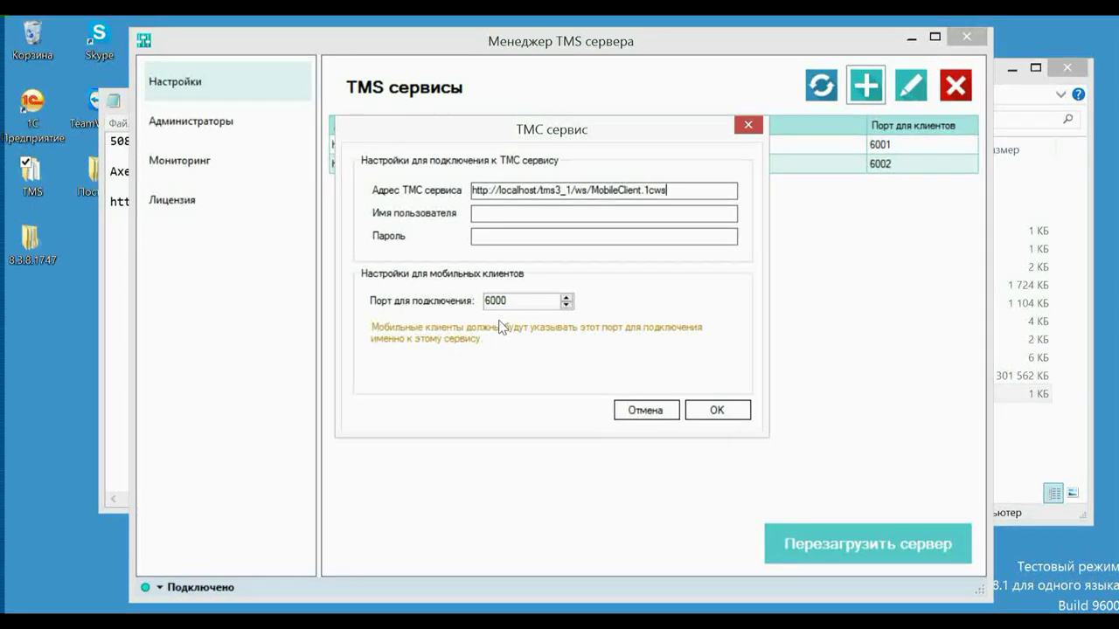
pyautogui.click(716, 411)
pyautogui.click(713, 414)
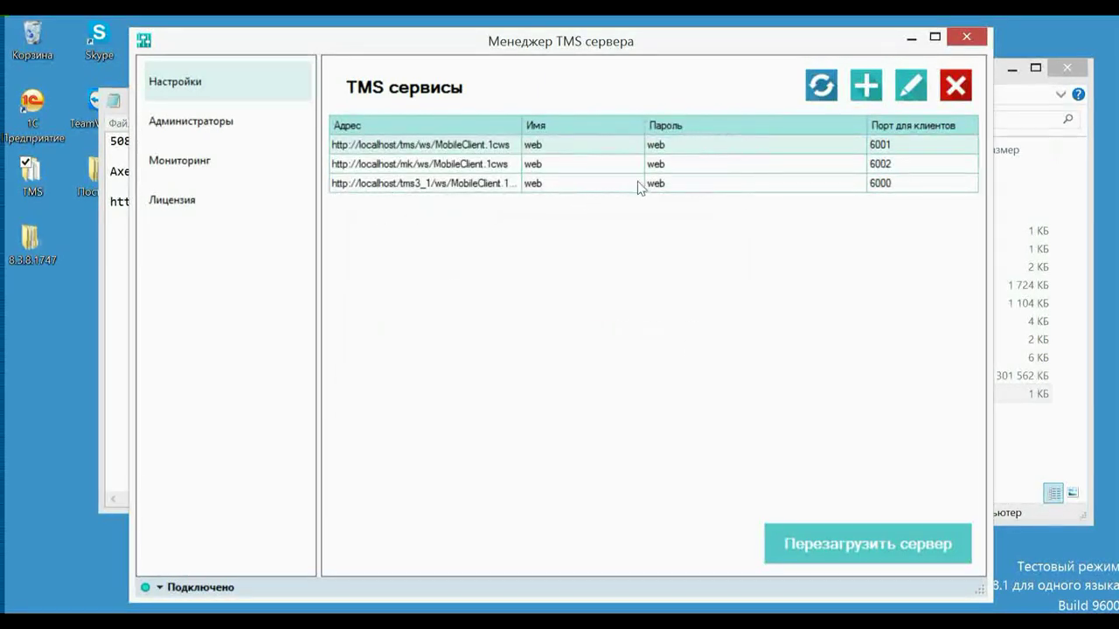
pyautogui.click(865, 555)
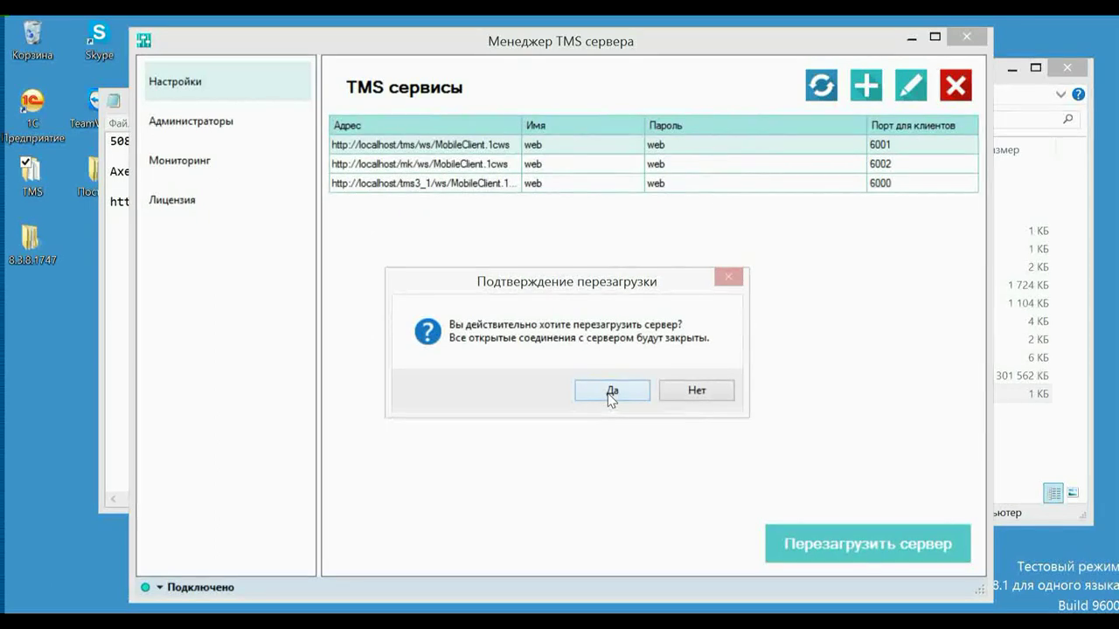
# Step: Confirm the server restart and view the Мониторинг page, which lists no connected clients
pyautogui.click(609, 392)
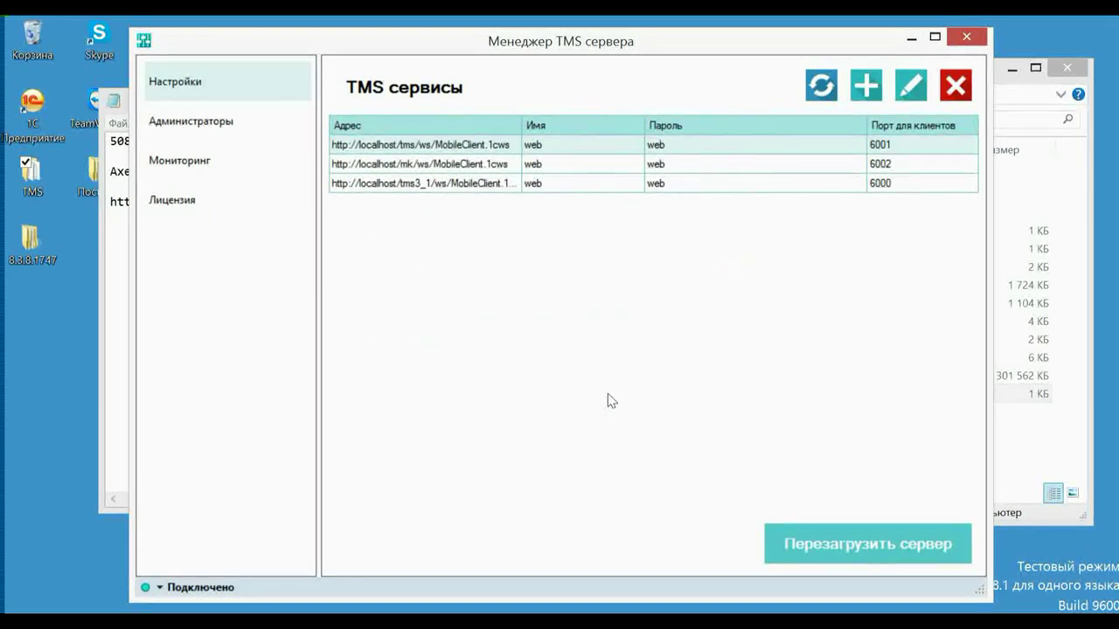
pyautogui.click(209, 154)
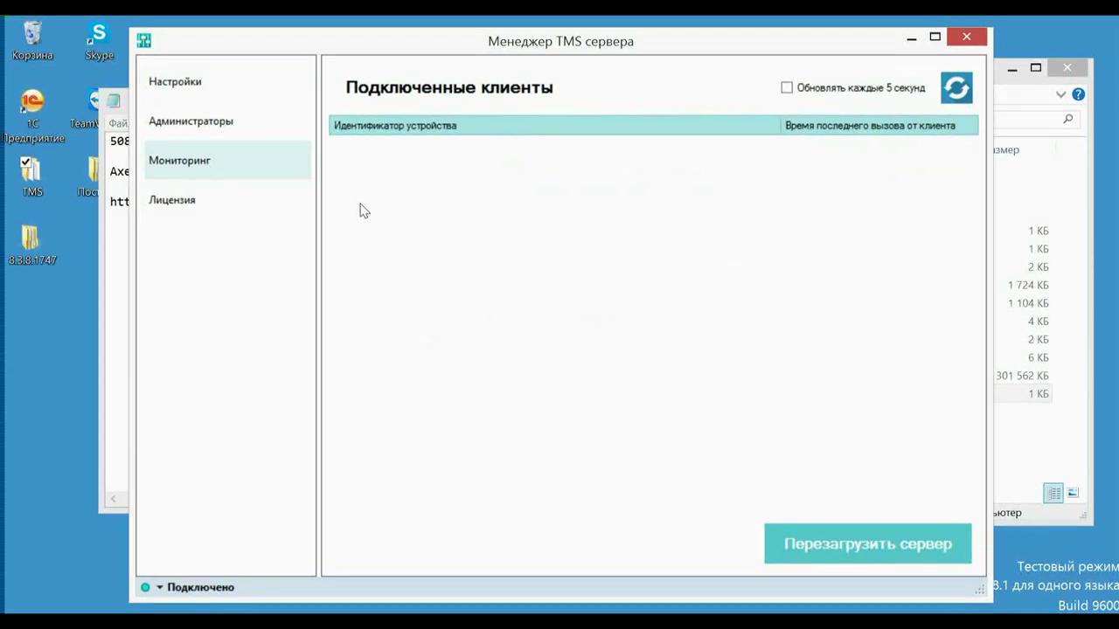